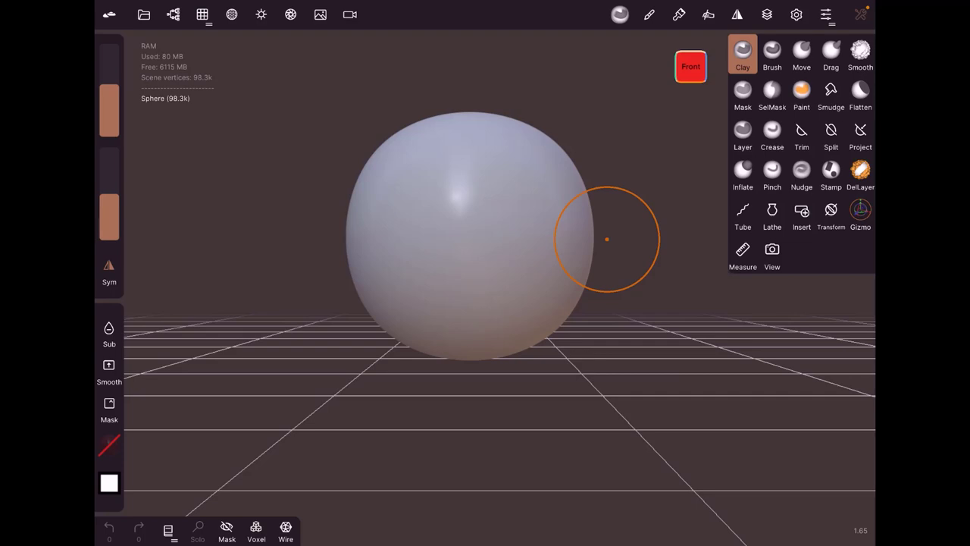
Bring up the Project panel with save, open, import and auto-save options beside the default sphere.
left_click(109, 15)
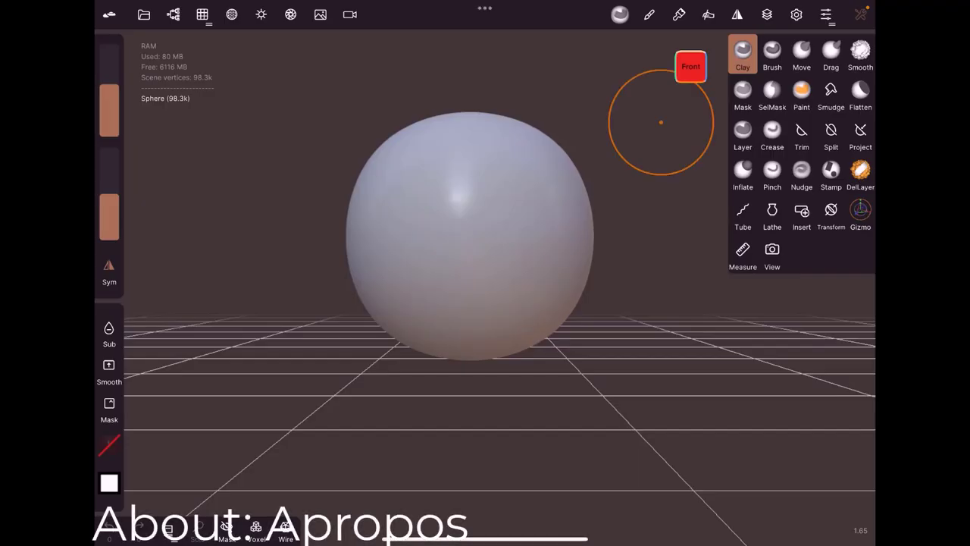
left_click(143, 14)
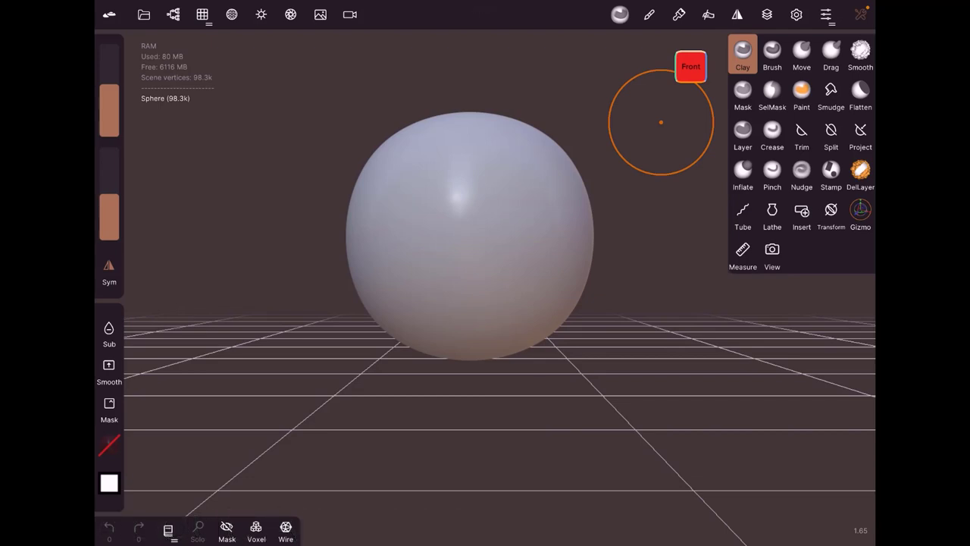
left_click(144, 35)
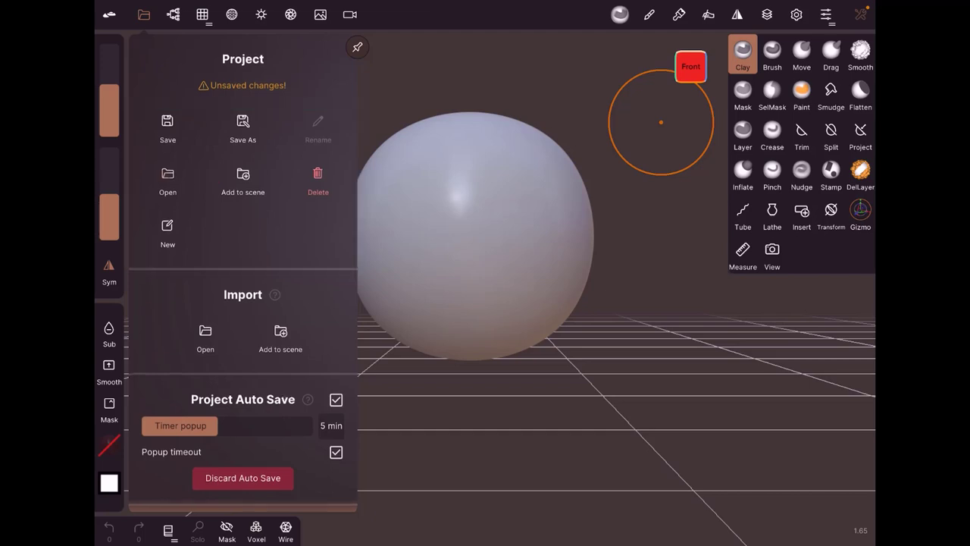
Open the saved cheval_01 horse project in place of the default sphere.
left_click(167, 176)
left_click(217, 198)
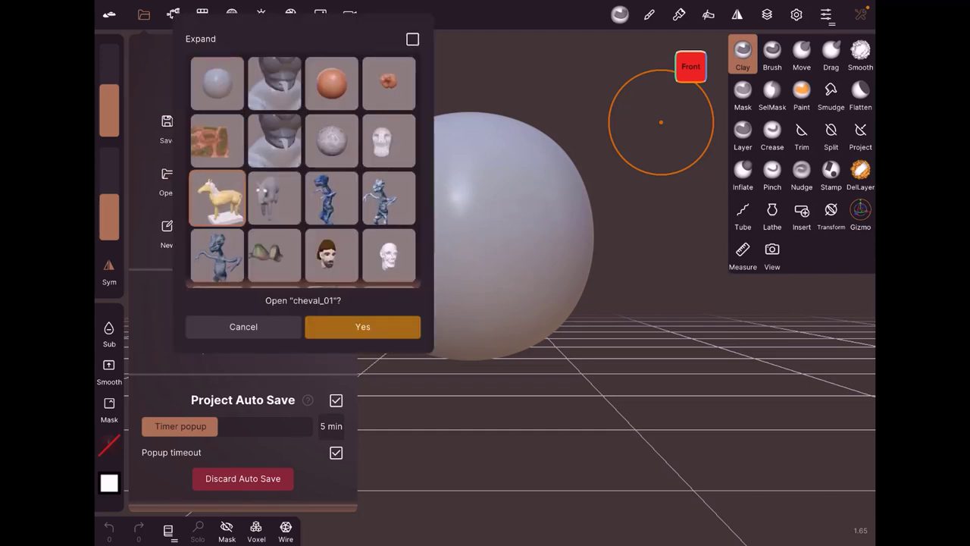
left_click(362, 327)
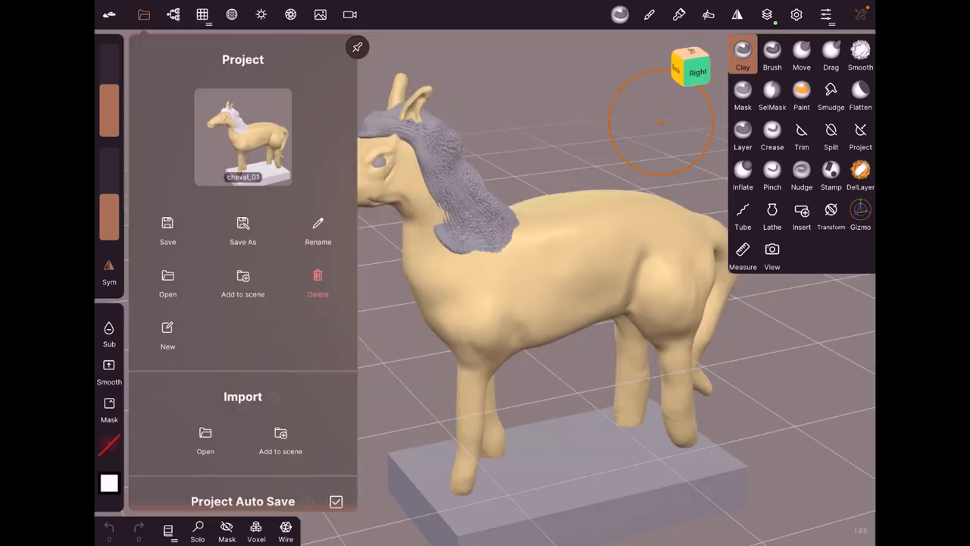
Orbit around the cheval_01 horse to inspect it from several angles.
left_click(648, 227)
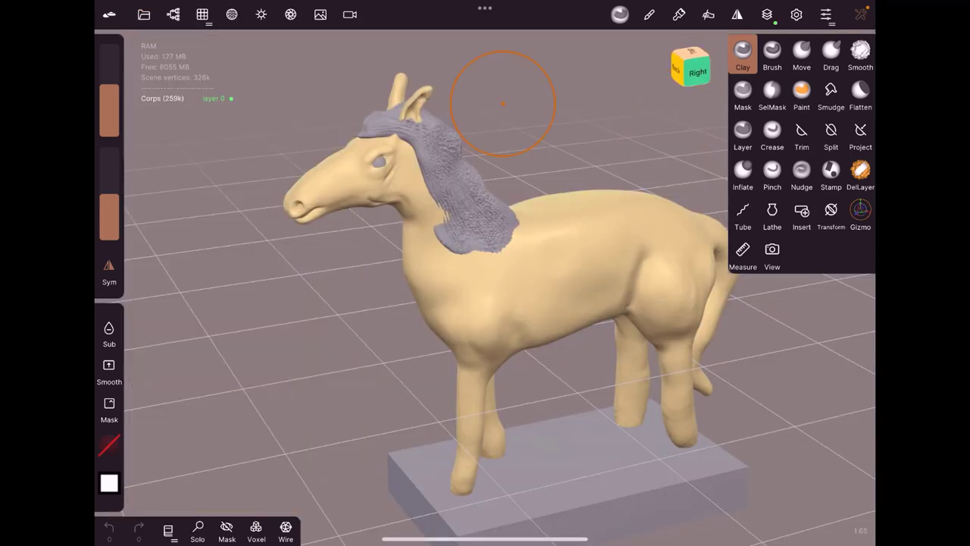
mouse_move(502, 104)
left_mouse_down()
mouse_move(513, 232)
mouse_move(465, 71)
mouse_move(560, 435)
mouse_move(519, 402)
mouse_move(528, 277)
mouse_move(549, 264)
mouse_move(458, 391)
mouse_move(476, 417)
left_mouse_up()
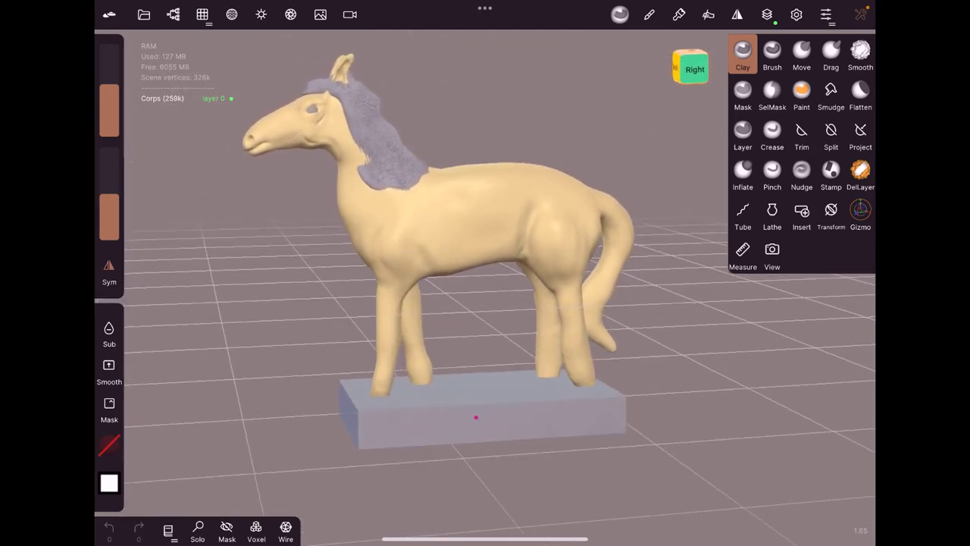
mouse_move(468, 372)
left_mouse_down()
mouse_move(520, 260)
mouse_move(475, 413)
left_mouse_up()
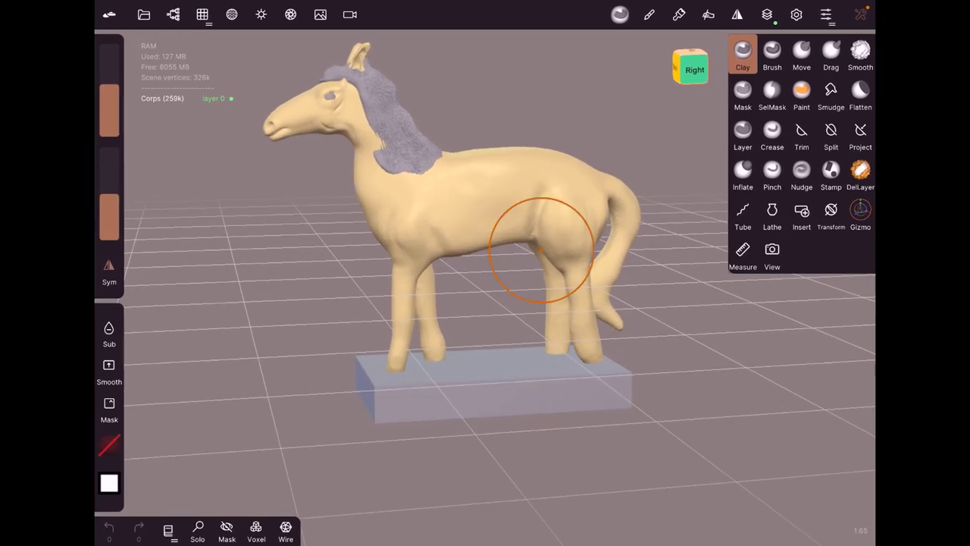
mouse_move(531, 250)
left_mouse_down()
mouse_move(525, 271)
mouse_move(570, 97)
left_mouse_up()
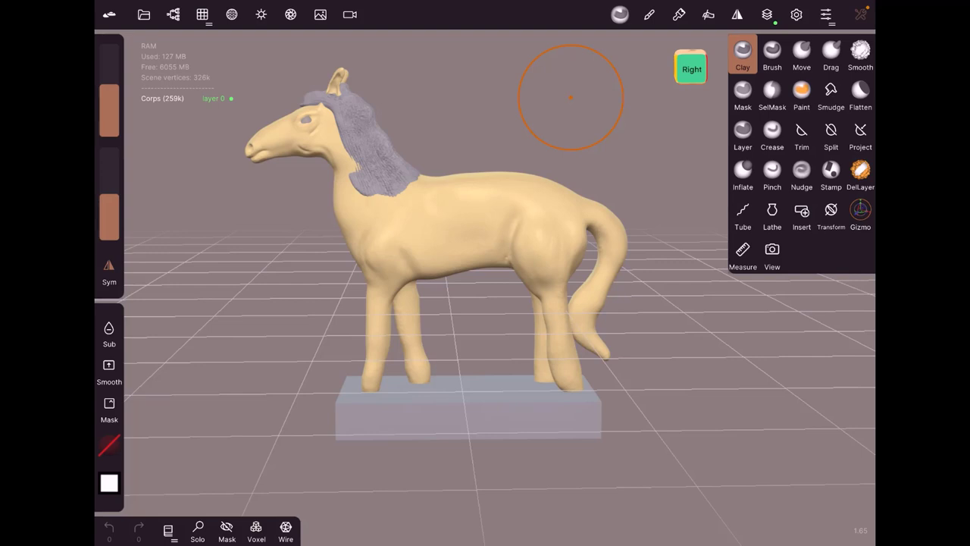
left_click(143, 14)
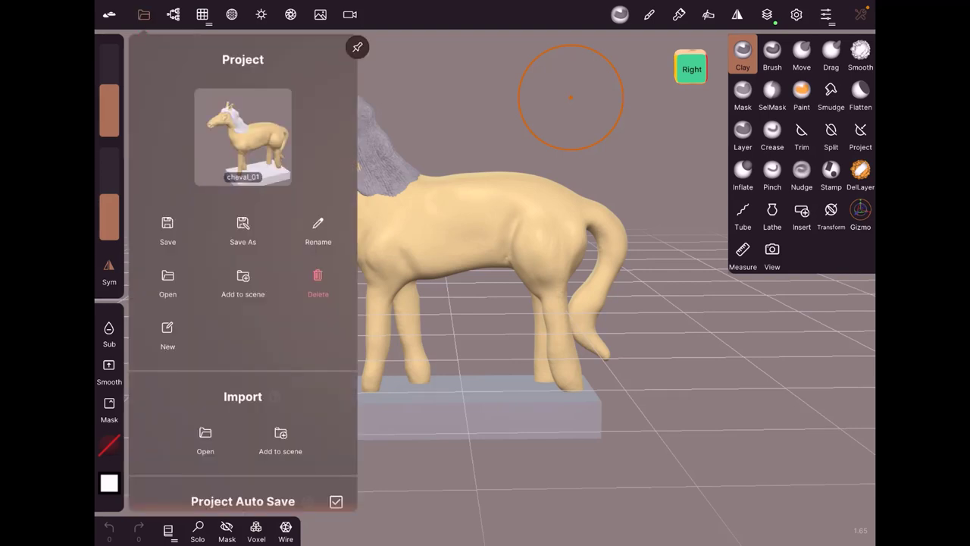
Create a new scene, confirming Yes so a fresh default sphere replaces the horse.
left_click(436, 120)
left_click(143, 15)
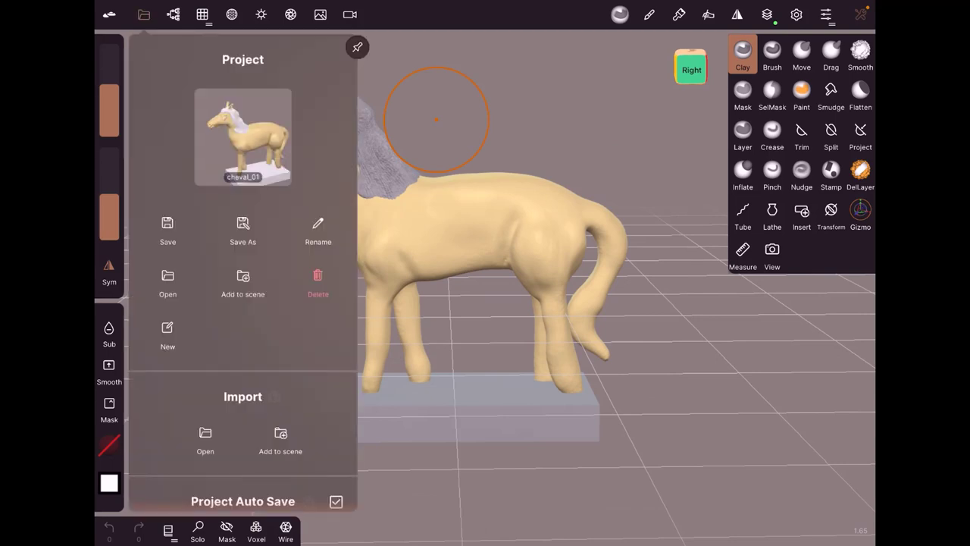
left_click(144, 331)
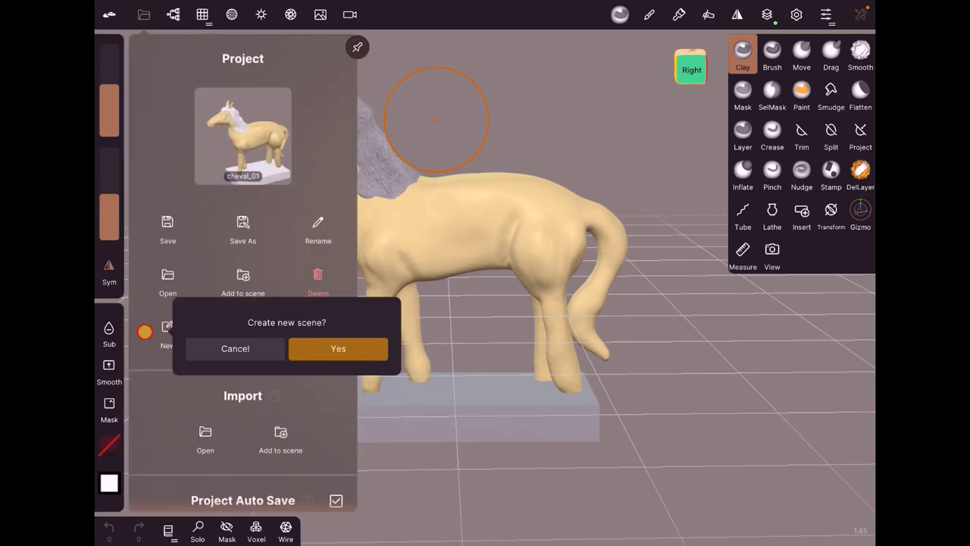
left_click(337, 347)
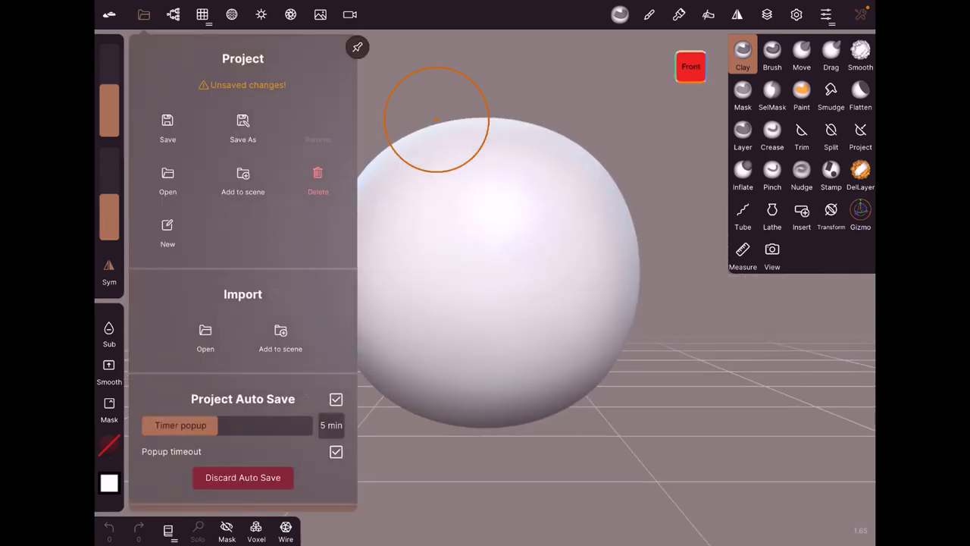
left_click(403, 68)
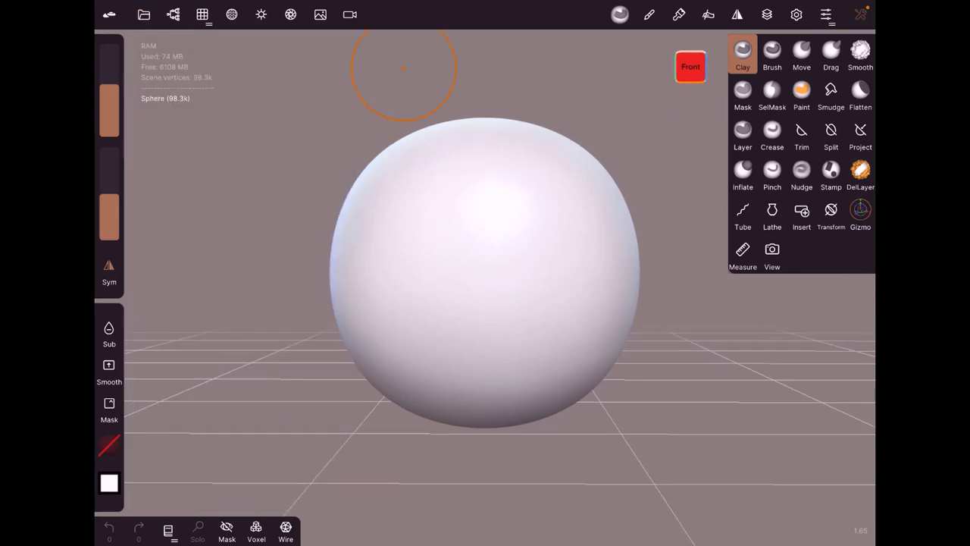
left_click(143, 15)
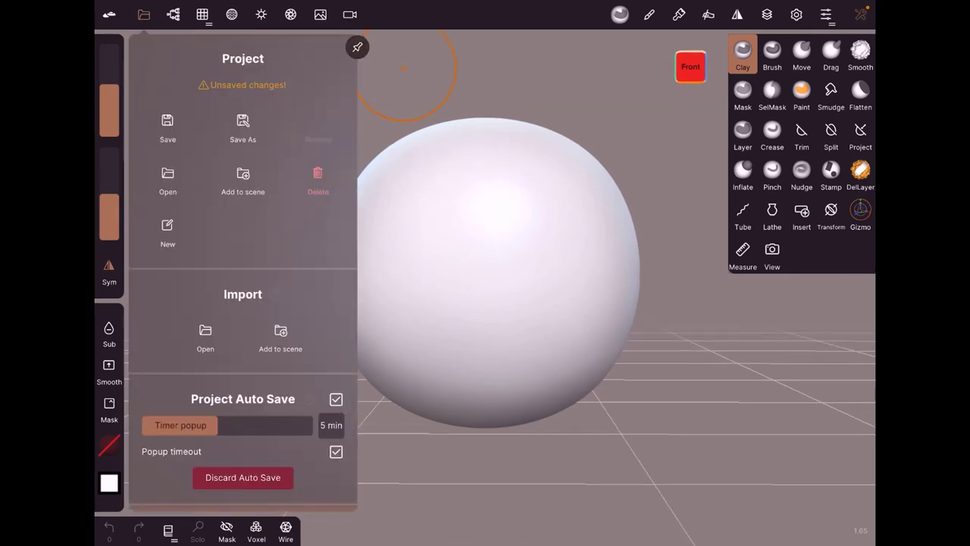
Add the test-youtube skull project into the current sphere scene.
left_click(243, 179)
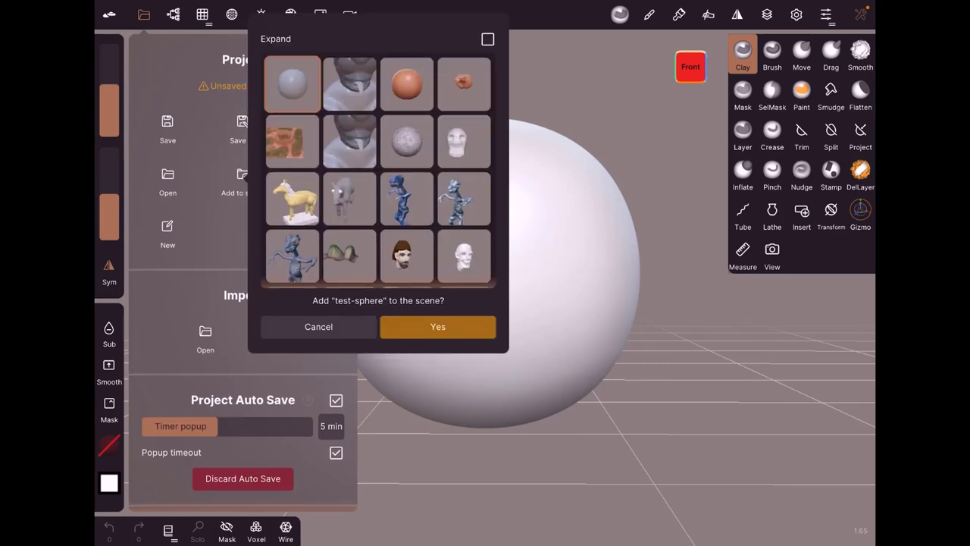
left_click(463, 141)
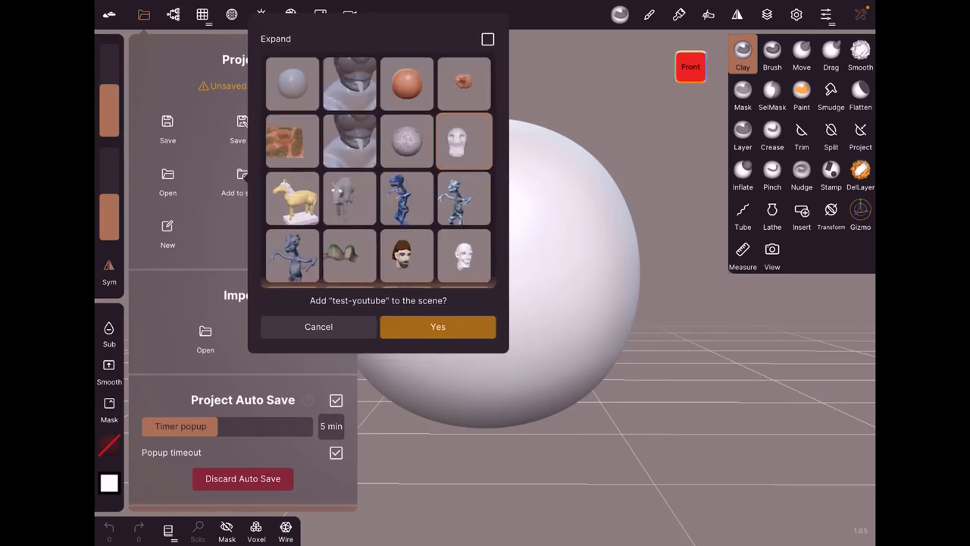
left_click(438, 327)
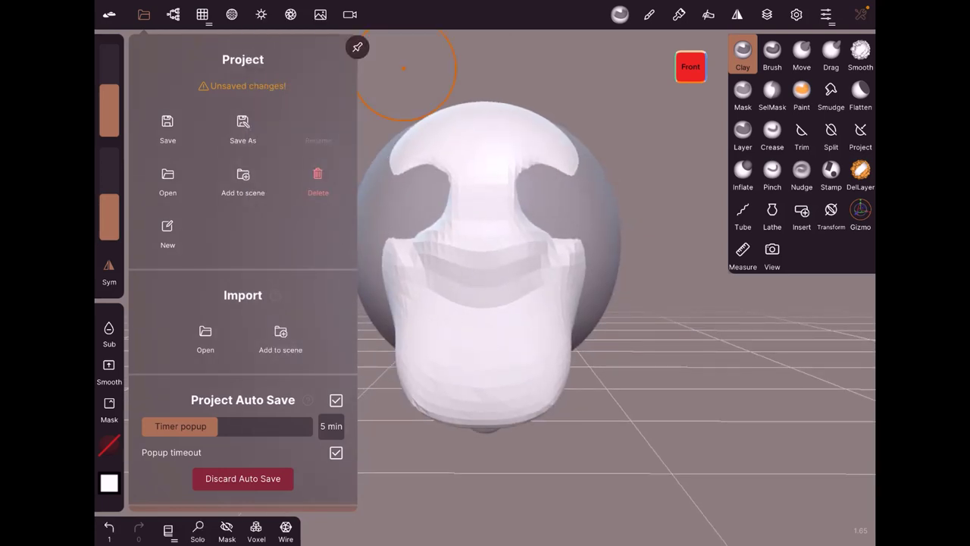
Rearrange with the move gizmo: sphere out to the right, skull head nudged slightly left.
left_click(860, 213)
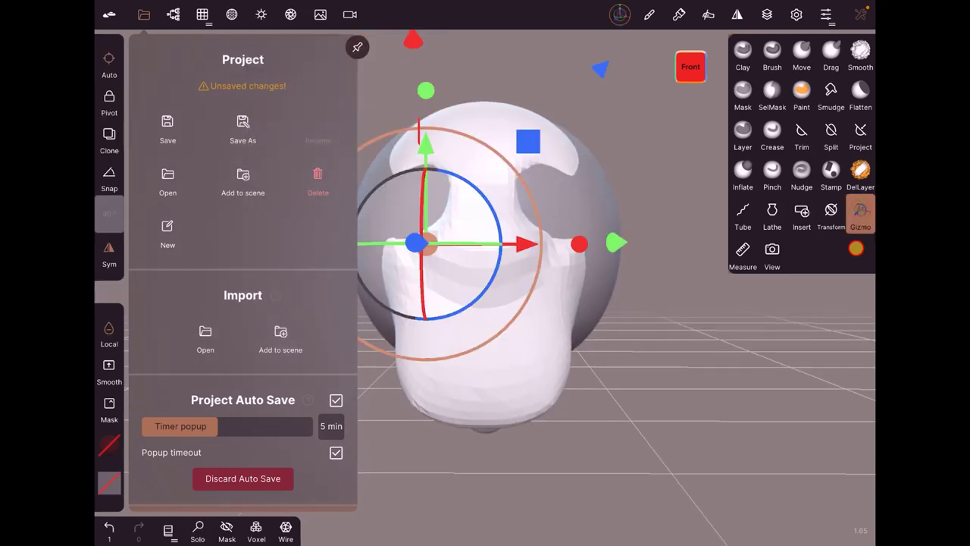
left_click_drag(522, 243, 532, 243)
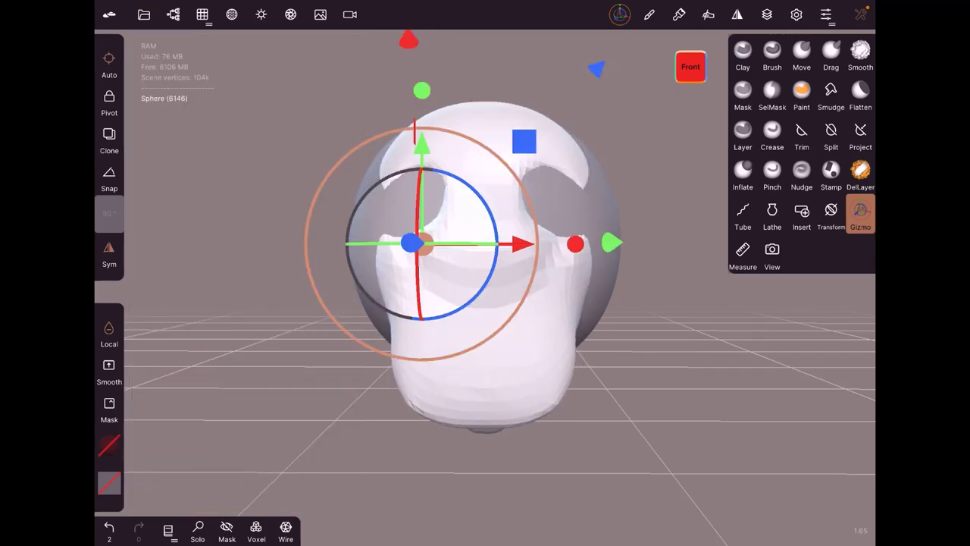
left_click_drag(228, 379, 235, 425)
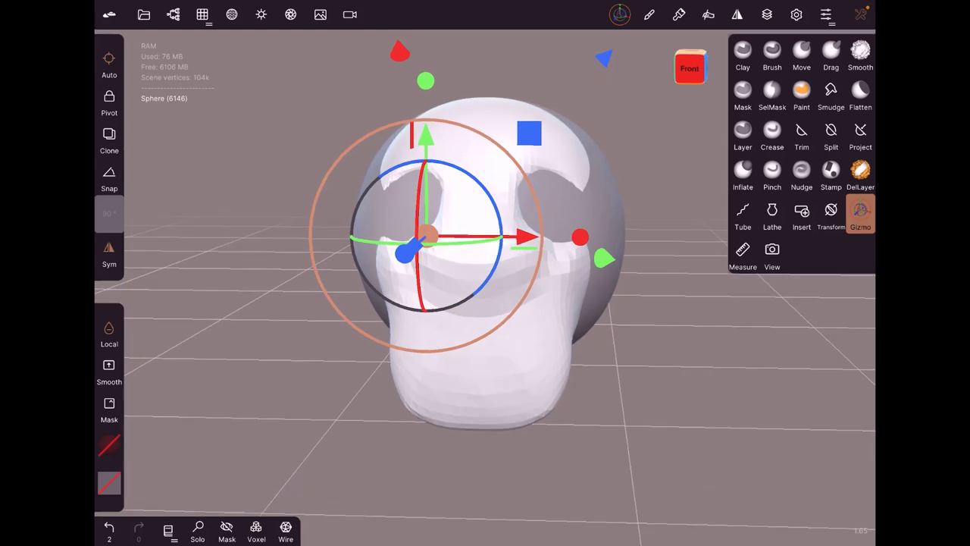
left_click(599, 303)
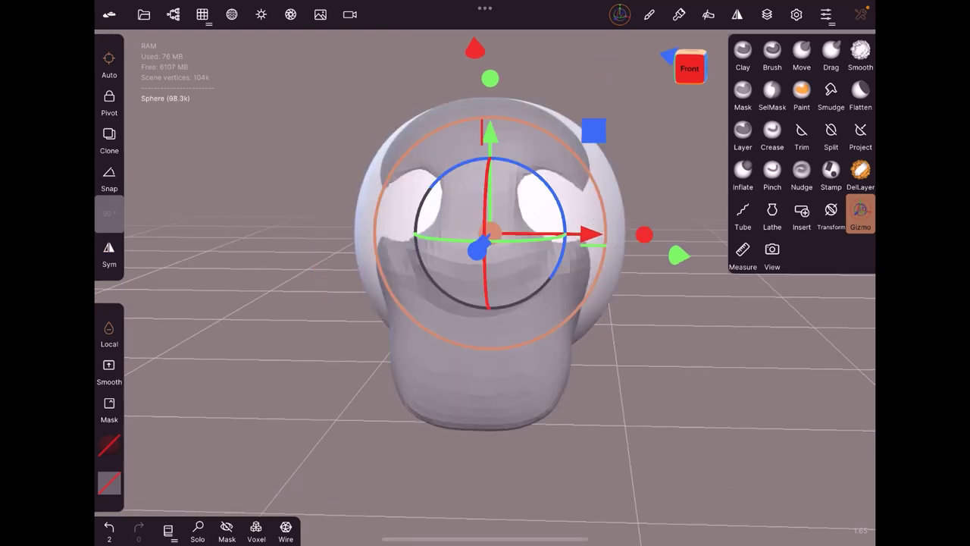
left_click_drag(583, 235, 820, 235)
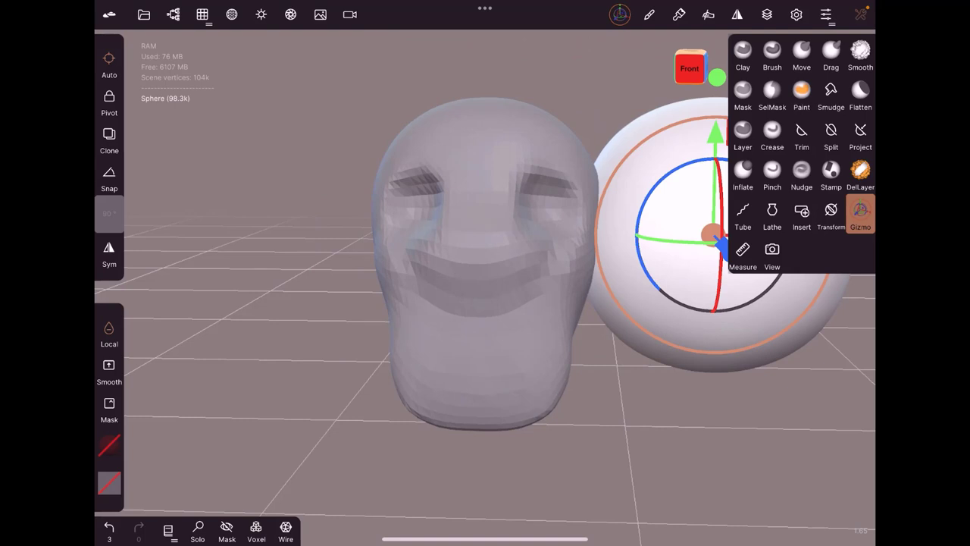
left_click_drag(228, 341, 232, 343)
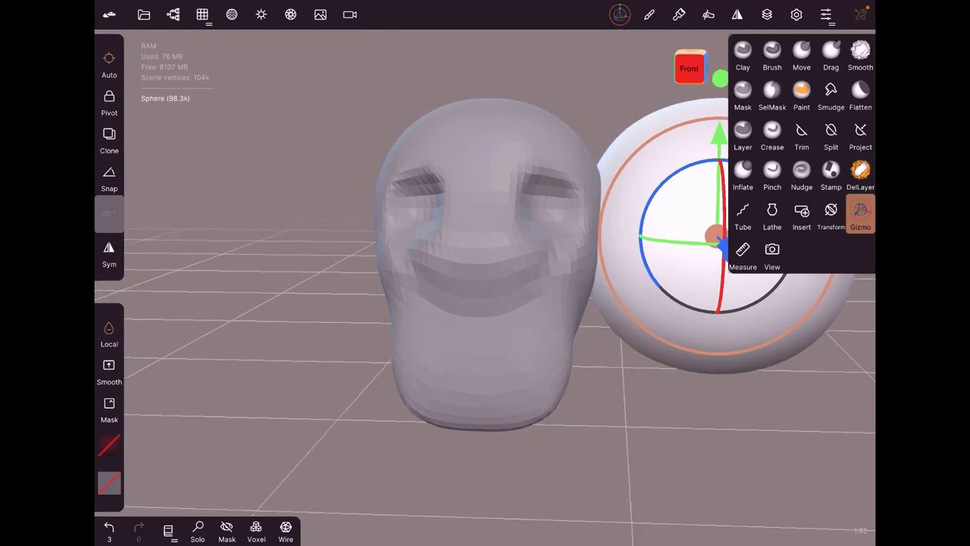
left_click(469, 318)
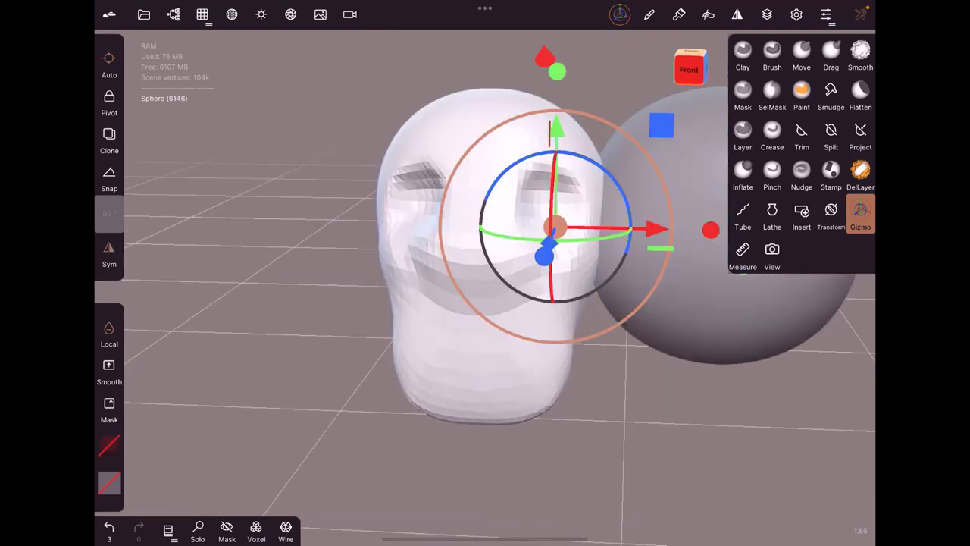
left_click_drag(656, 228, 649, 227)
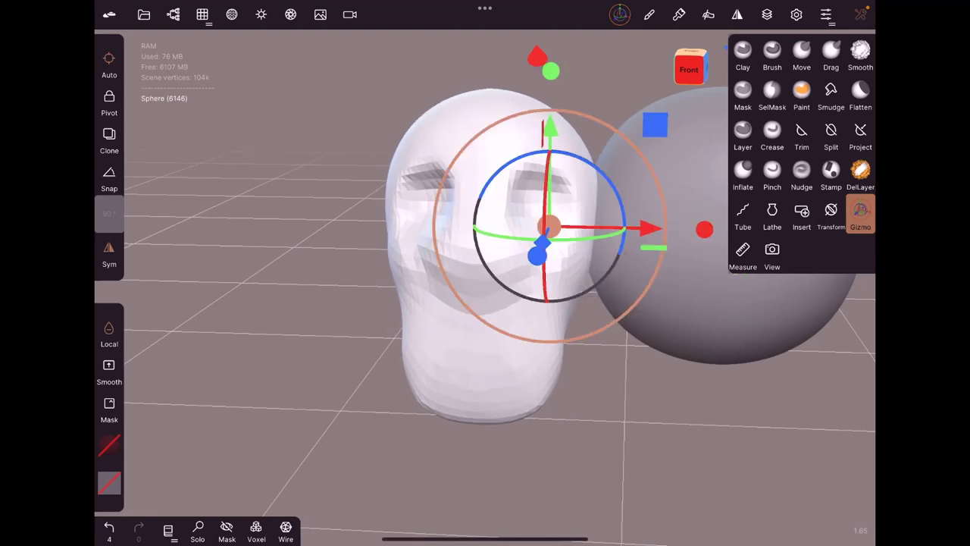
left_click_drag(266, 379, 190, 379)
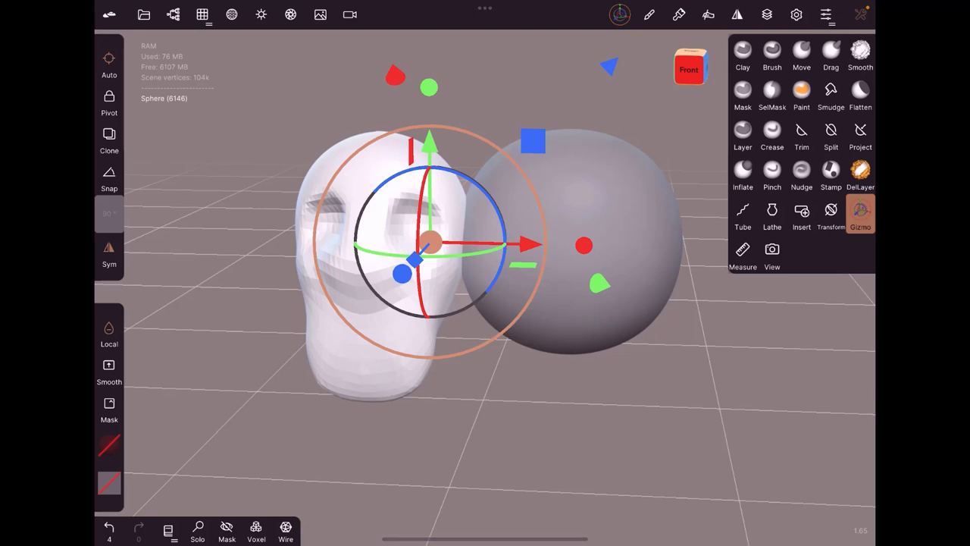
left_click(142, 37)
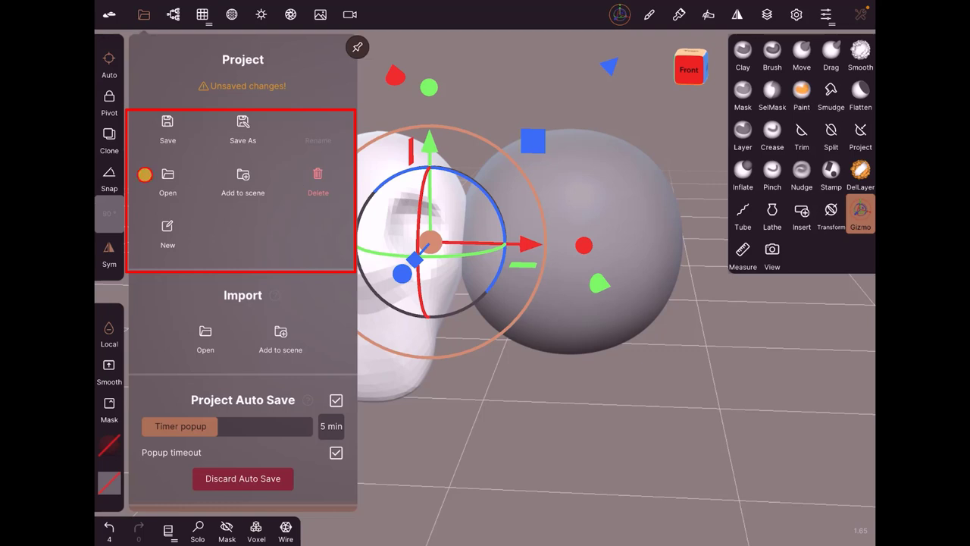
Cancel deleting the test-sphere project, then confirm a new single-sphere scene.
left_click(289, 174)
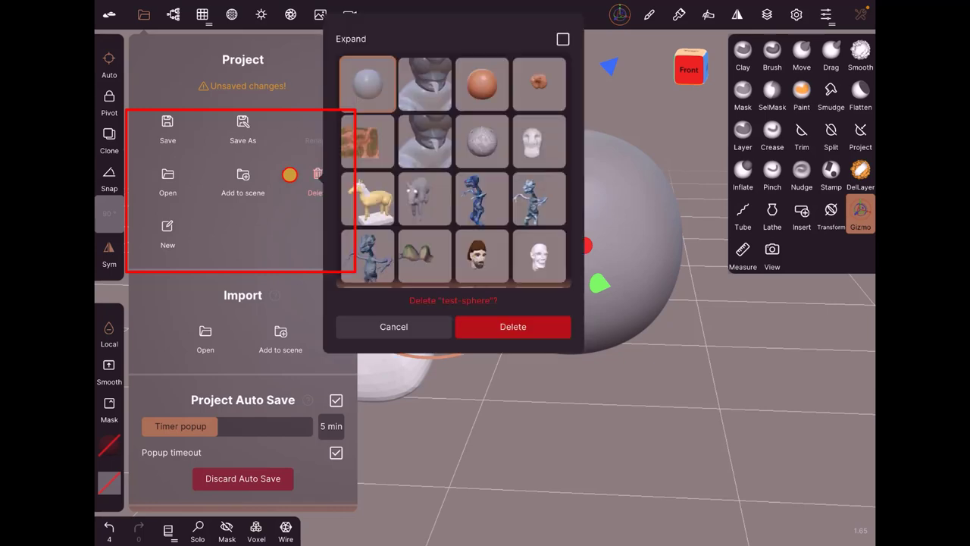
left_click(290, 174)
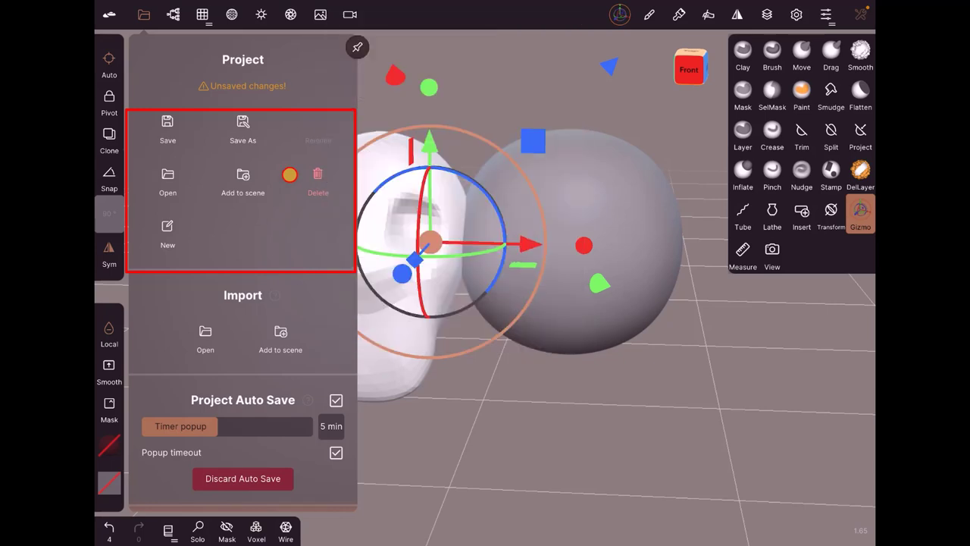
left_click(167, 228)
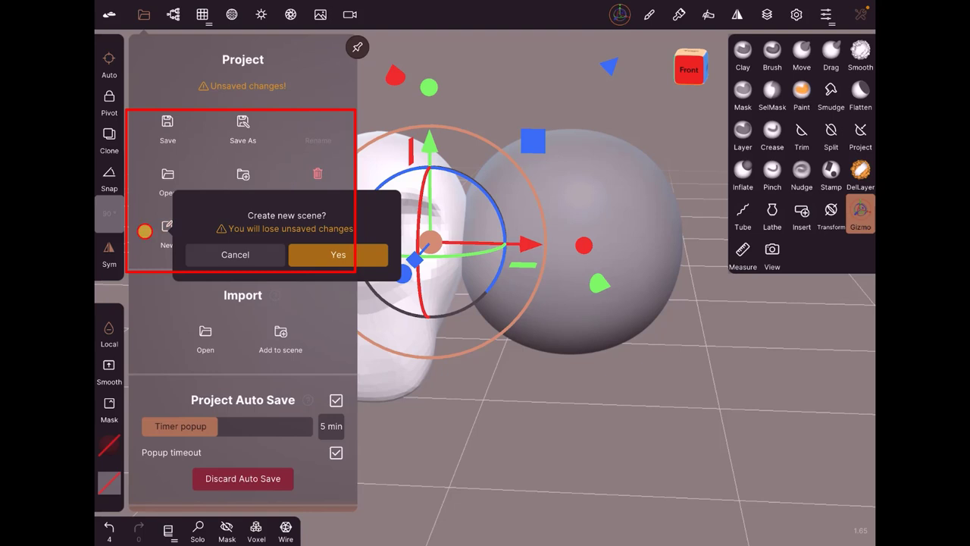
left_click(338, 255)
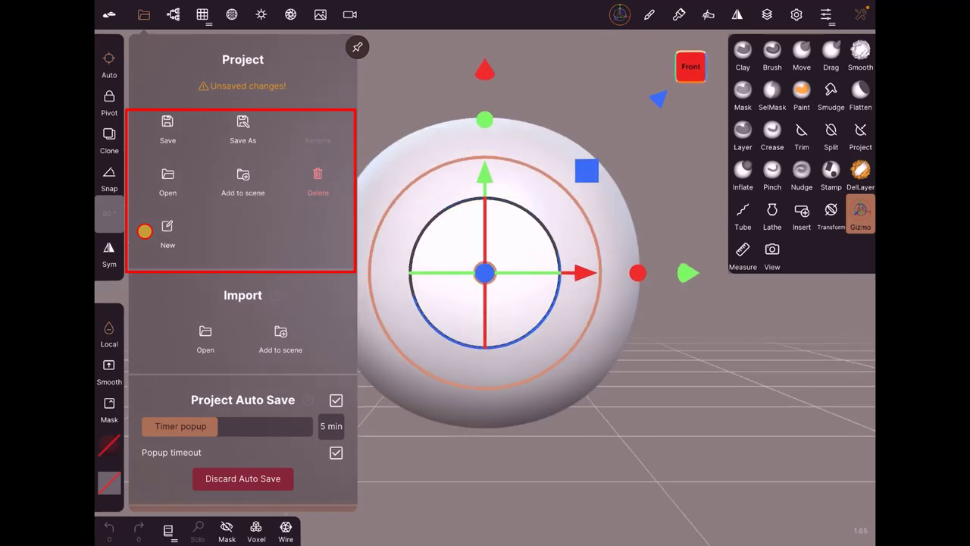
scroll(144, 231, "down", 3)
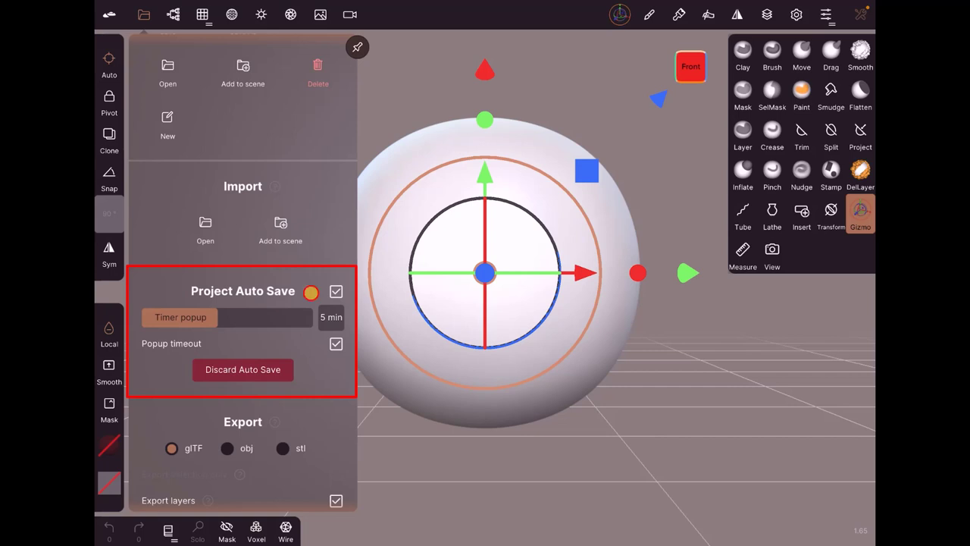
Uncheck Project Auto Save and confirm Yes in the Disable Auto Save dialog.
left_click(311, 293)
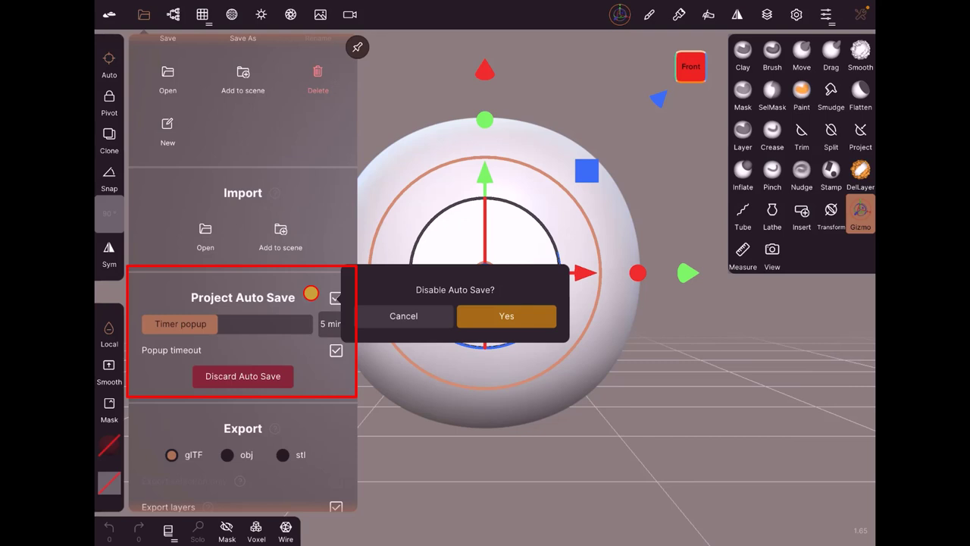
left_click(506, 315)
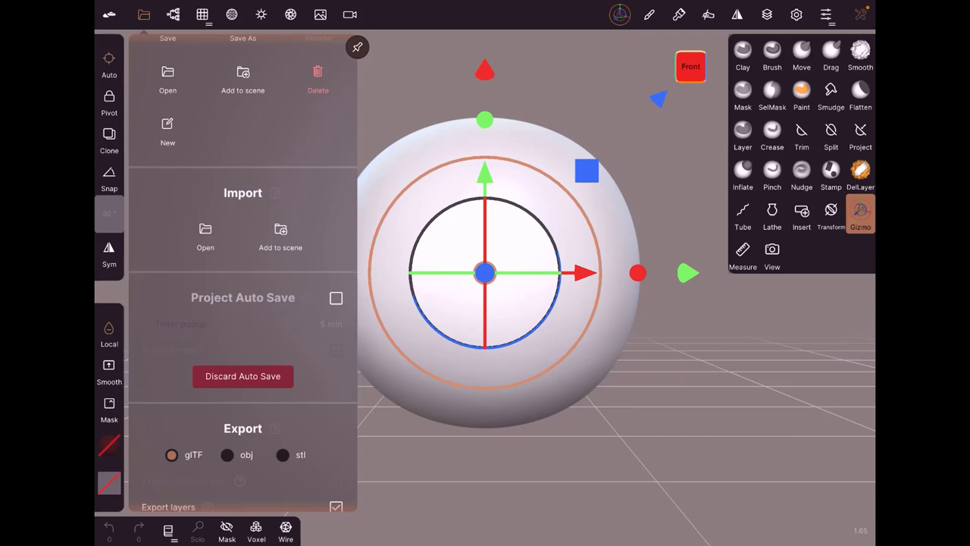
scroll(243, 303, "down", 5)
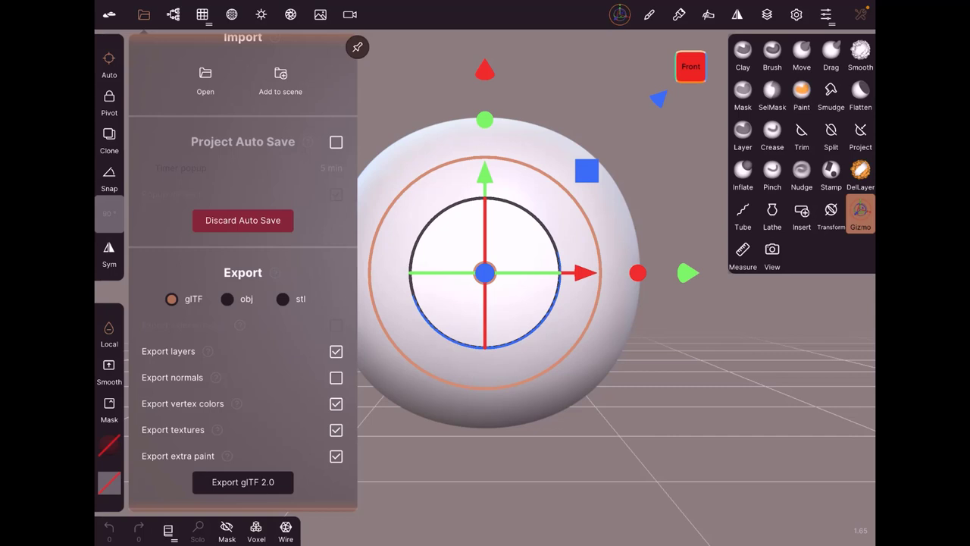
Enable Transparent background in the Render section of the Project panel.
scroll(242, 303, "down", 3)
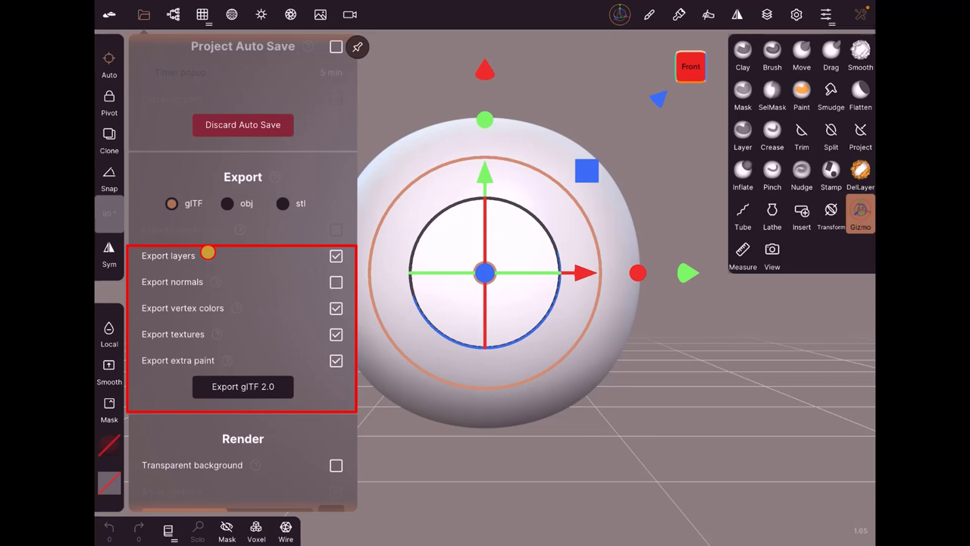
left_click_drag(207, 252, 208, 189)
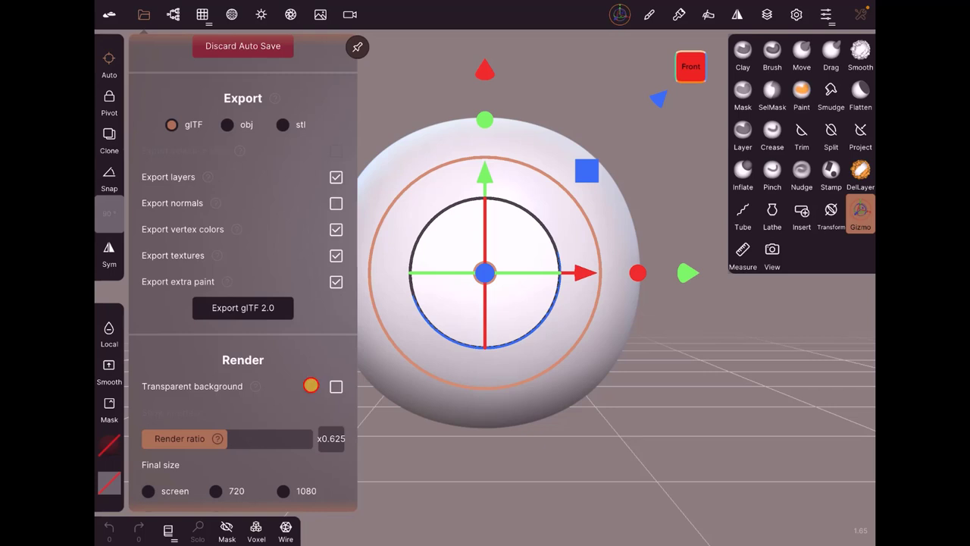
left_click(311, 385)
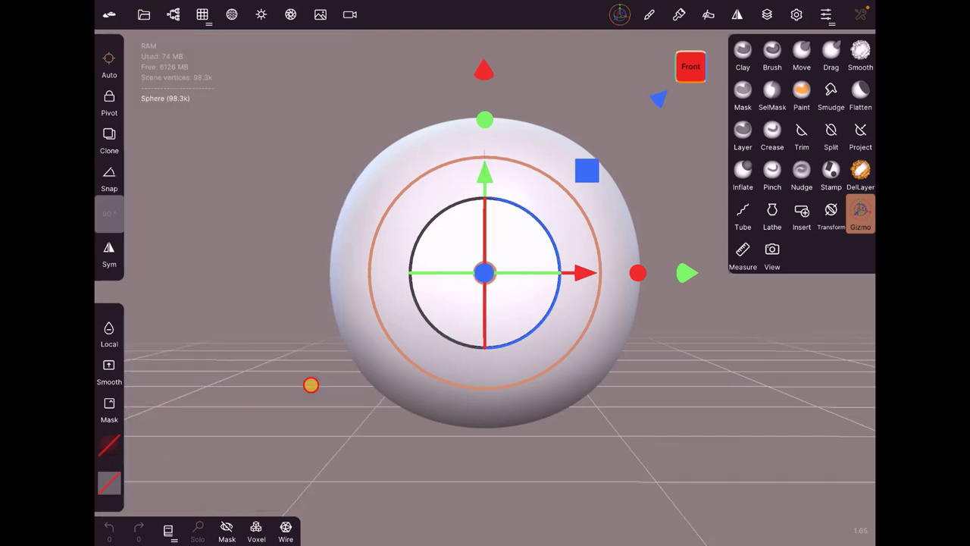
left_click_drag(310, 385, 310, 384)
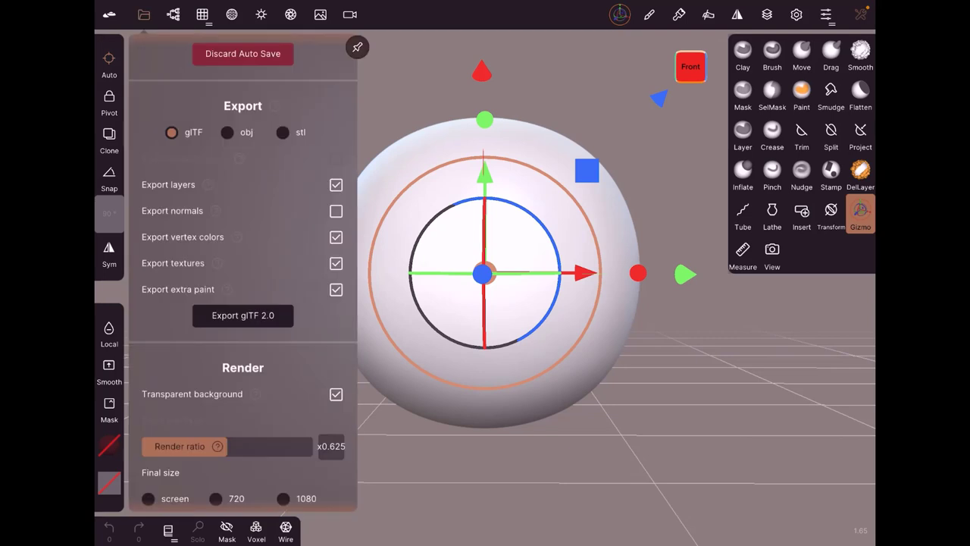
scroll(243, 273, "up", 3)
scroll(243, 273, "up", 3)
scroll(242, 273, "up", 3)
Open the cheval_01 horse project again, replacing the sphere scene.
scroll(242, 273, "up", 2)
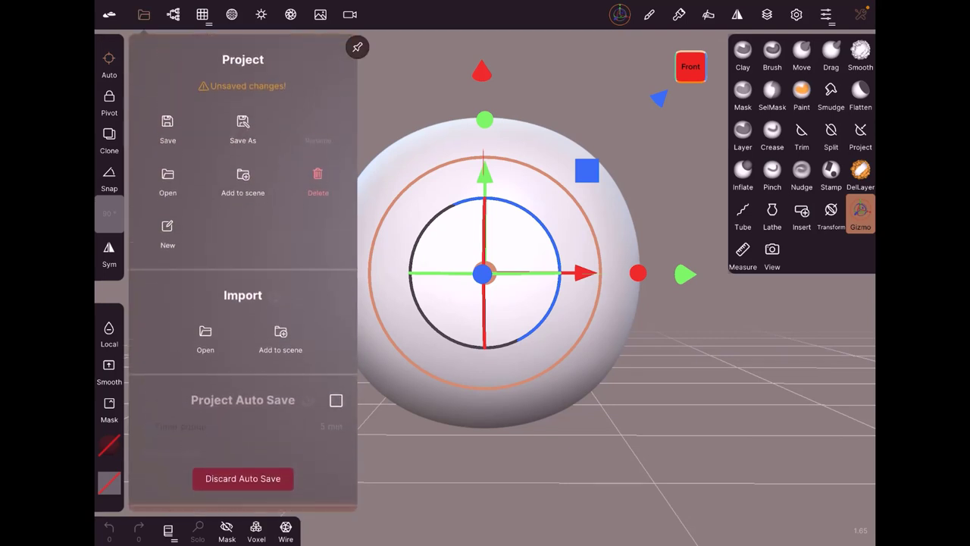
left_click(168, 181)
left_click(216, 199)
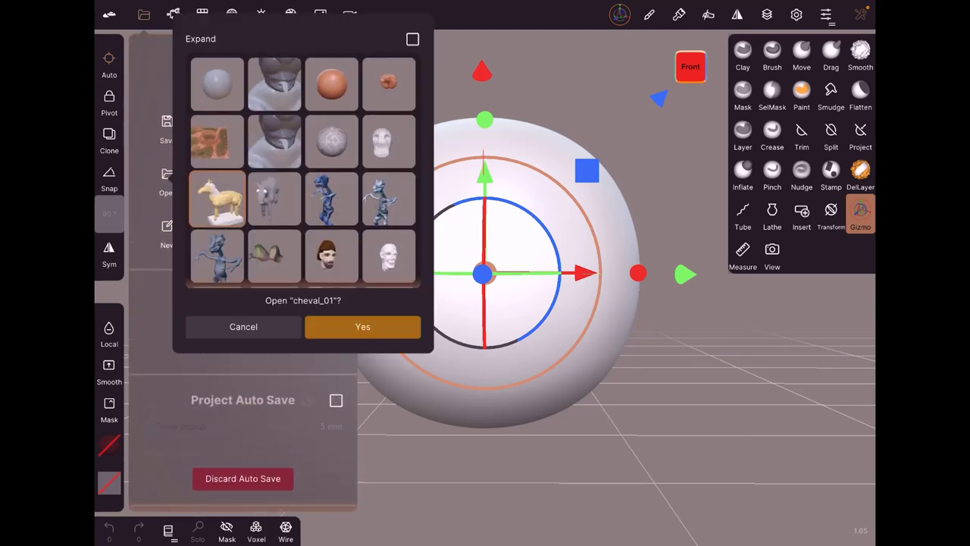
left_click(363, 326)
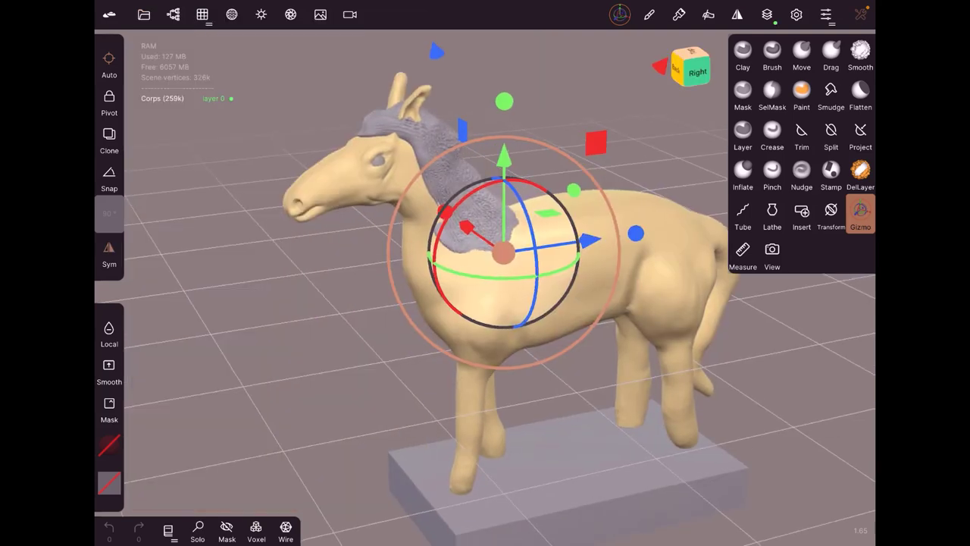
Pin the Project panel, orbit to the horse's rear, then unpin and close the panel.
left_click(143, 15)
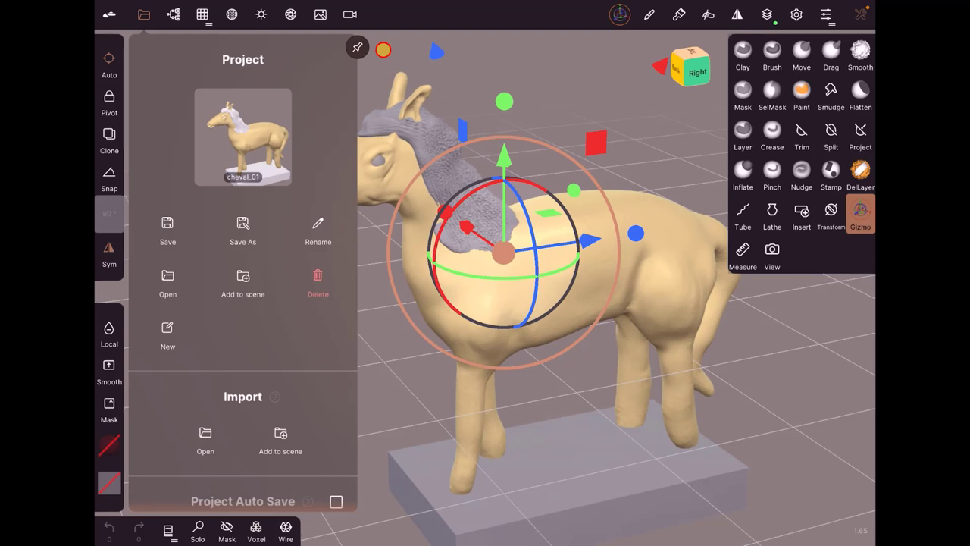
left_click(357, 47)
mouse_move(606, 341)
left_mouse_down()
mouse_move(492, 341)
mouse_move(621, 341)
left_mouse_up()
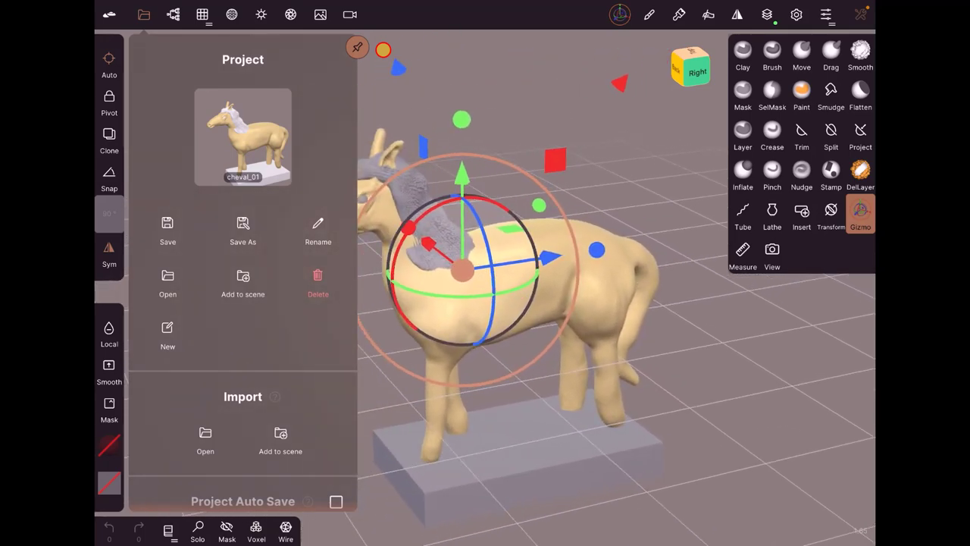
left_click(357, 47)
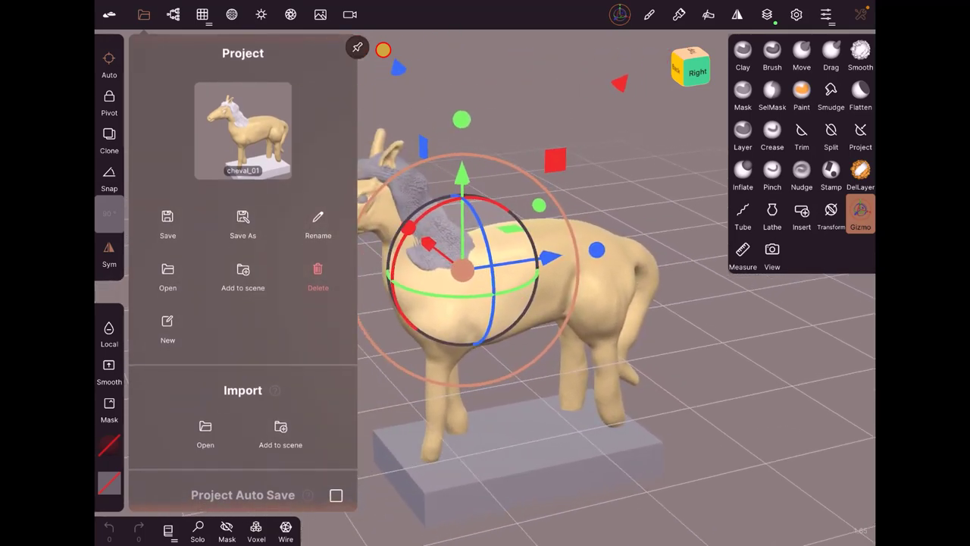
left_click(625, 219)
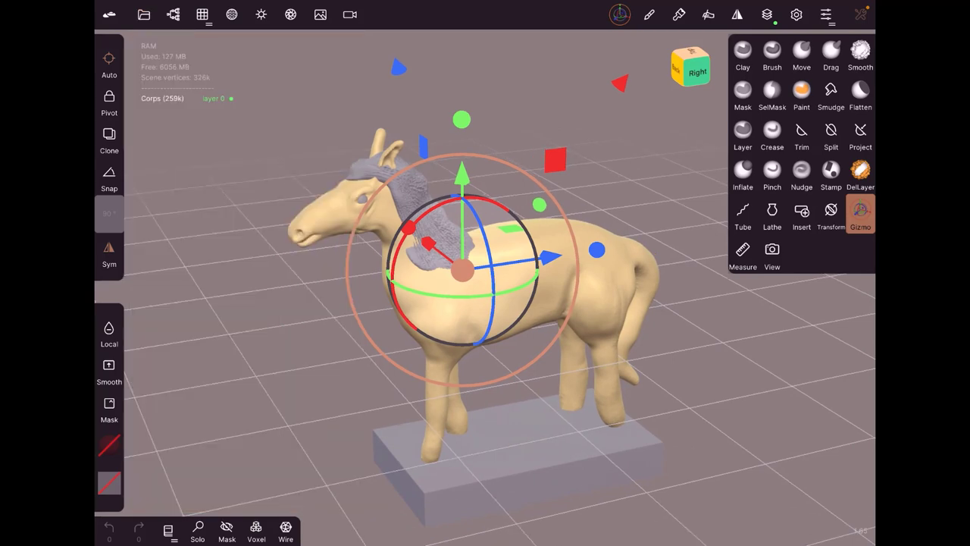
Export a 2388×1668 PNG render of the cheval_01 horse from the Render section.
left_click(143, 14)
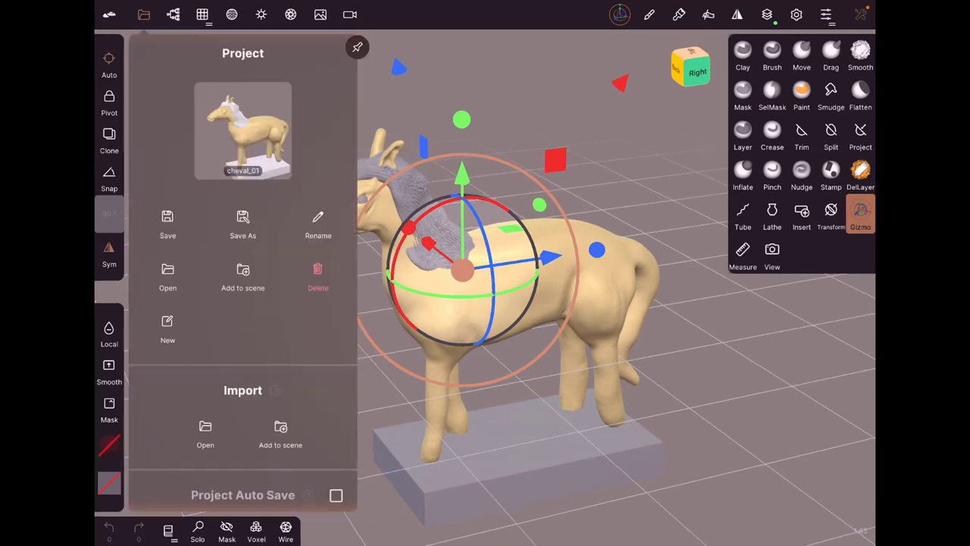
scroll(242, 303, "down", 5)
scroll(243, 273, "down", 2)
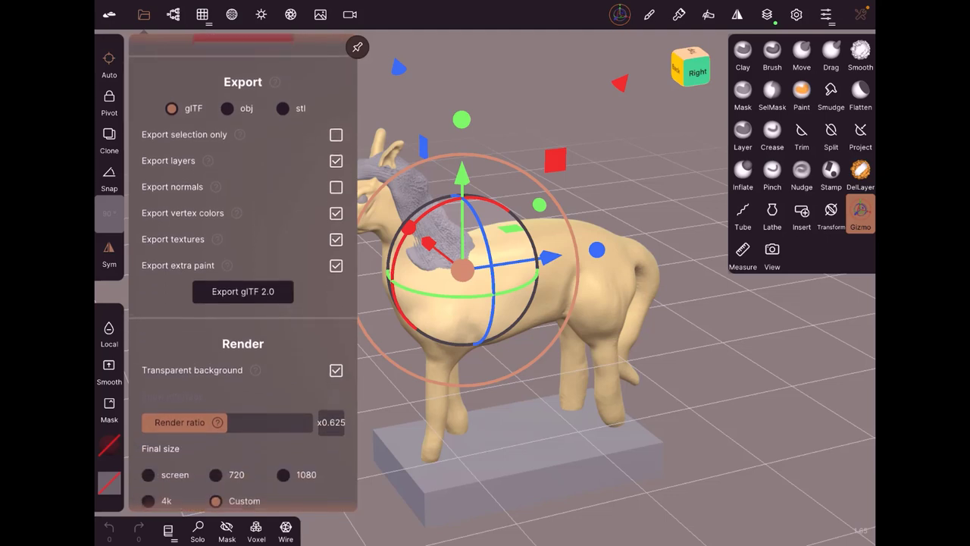
scroll(243, 272, "down", 1)
scroll(243, 273, "down", 2)
scroll(242, 273, "down", 2)
scroll(243, 273, "down", 1)
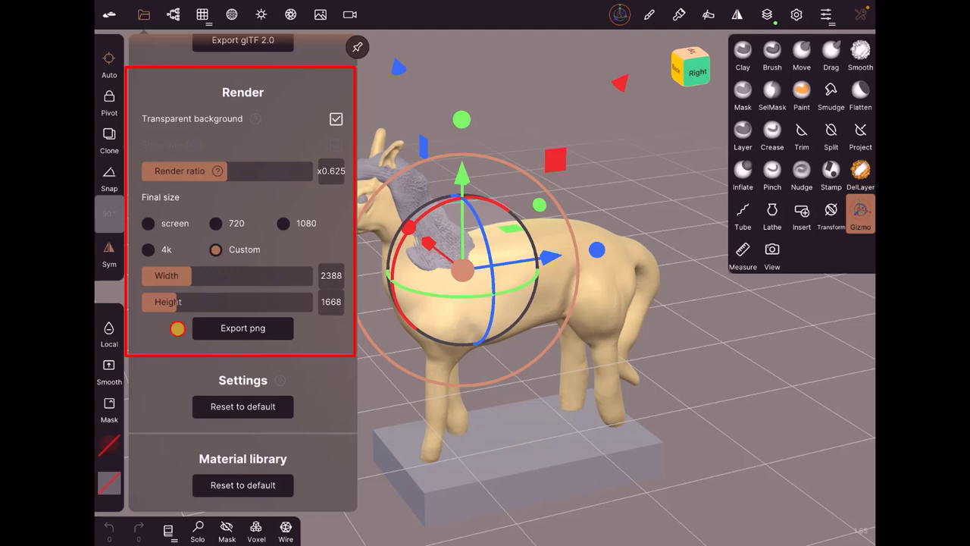
left_click(242, 328)
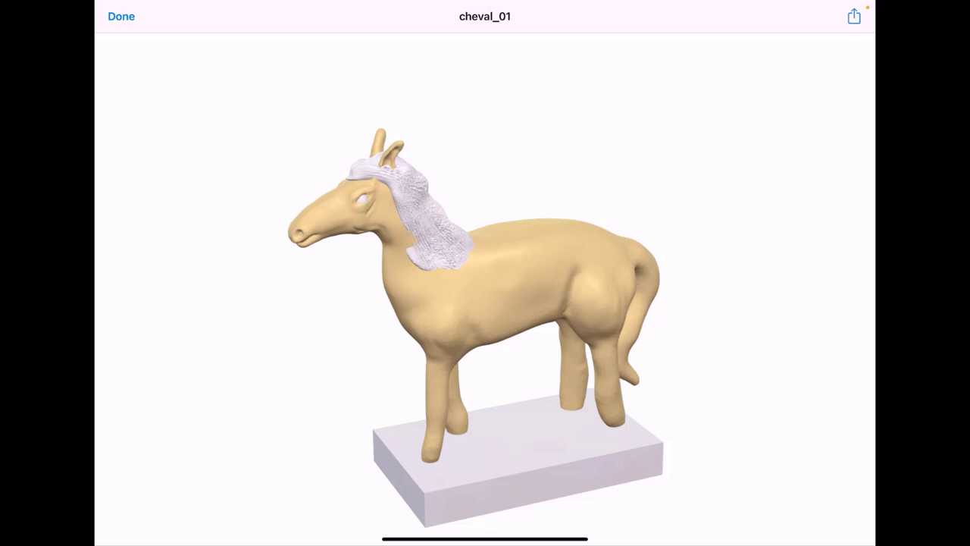
Set render ratio x0.750 and final size screen, then export a new PNG render.
left_click(121, 16)
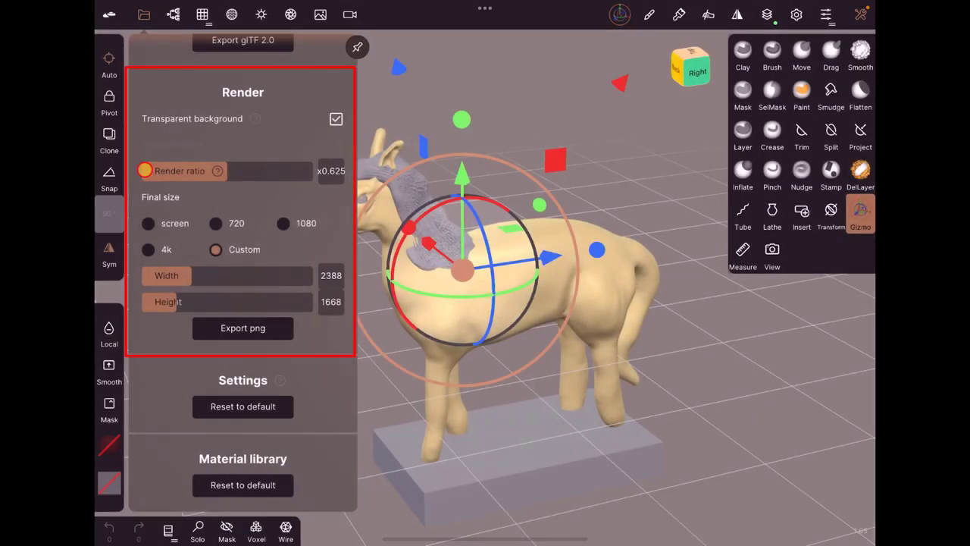
mouse_move(226, 170)
left_mouse_down()
mouse_move(314, 171)
mouse_move(256, 170)
left_mouse_up()
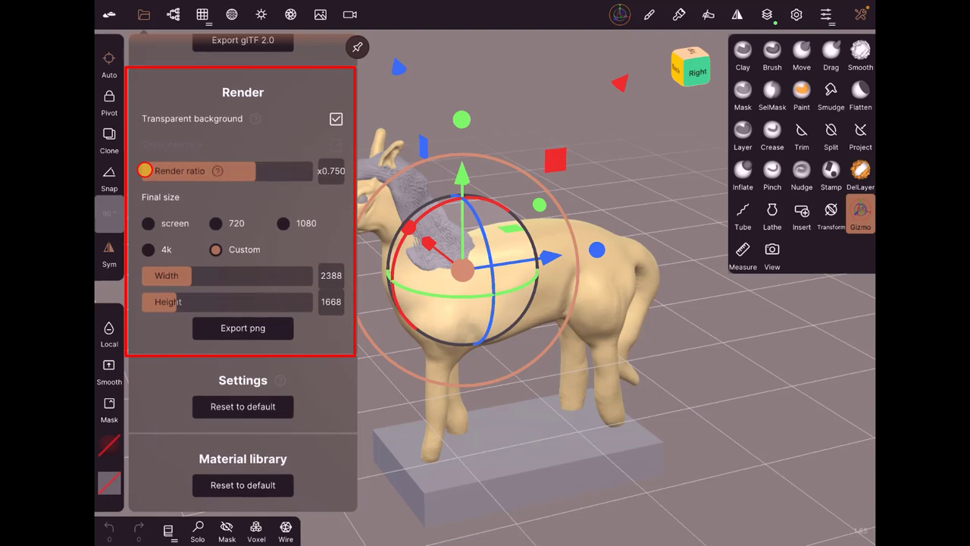
left_click(148, 223)
left_click(216, 223)
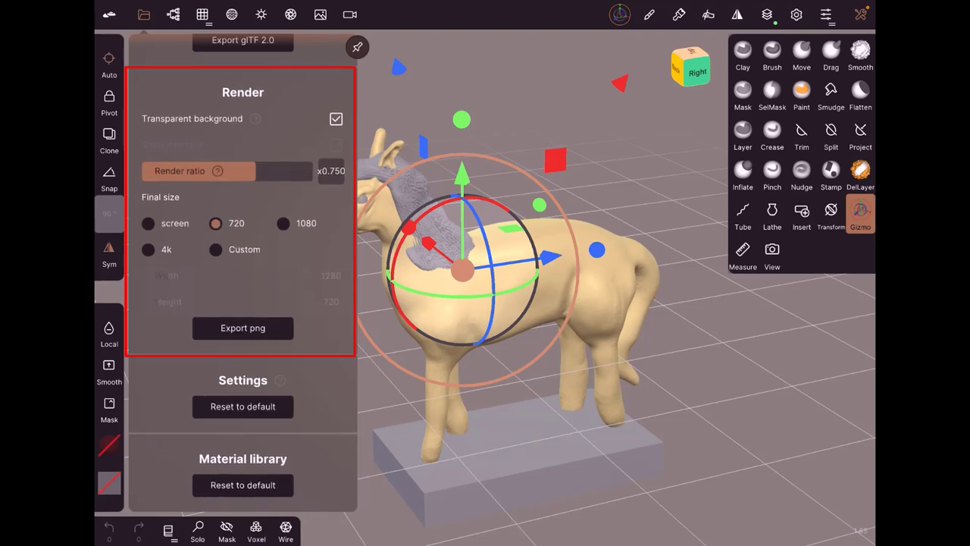
left_click(283, 223)
left_click(148, 249)
left_click(216, 249)
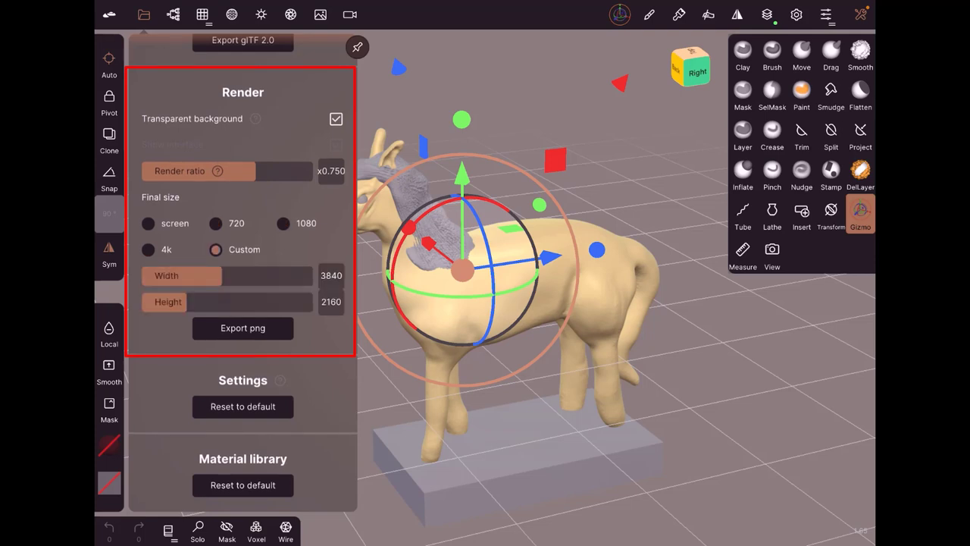
left_click(148, 223)
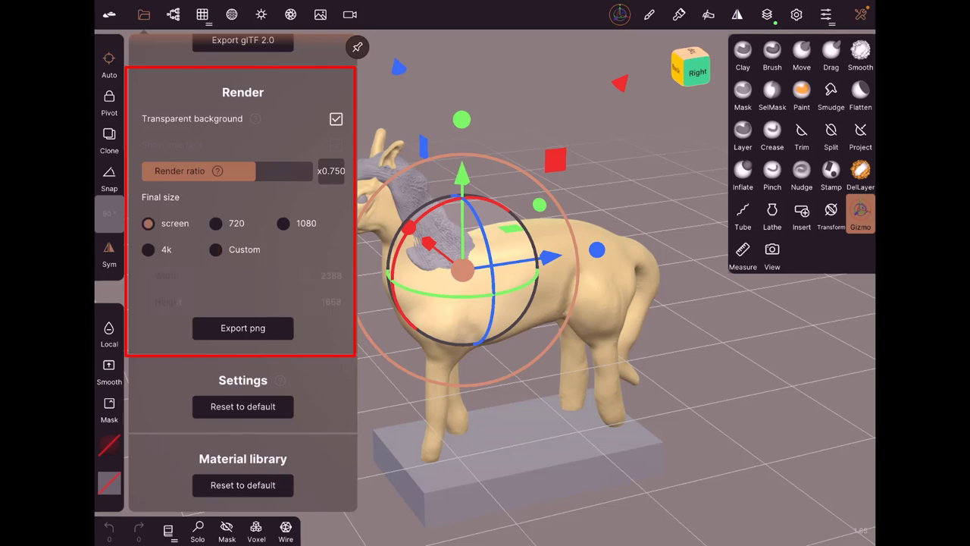
left_click(243, 327)
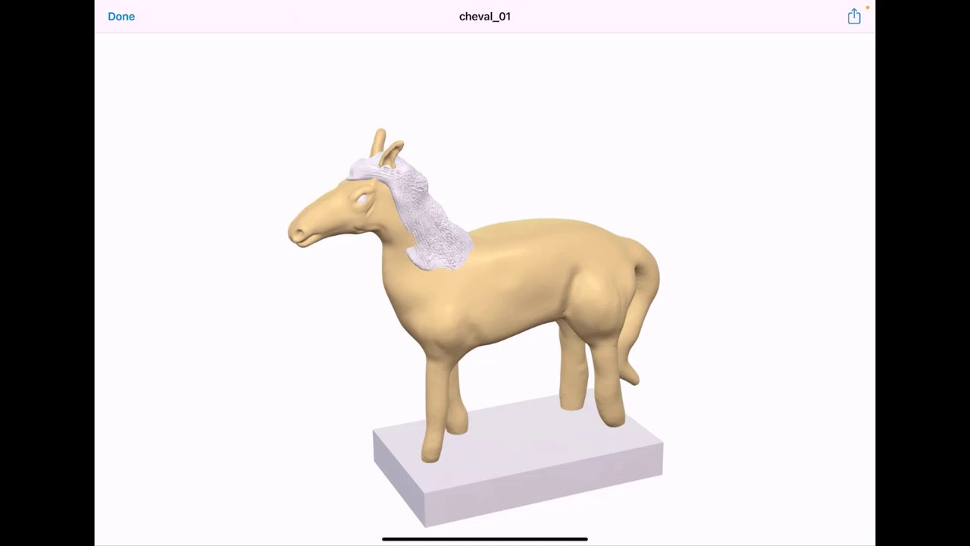
Browse the share sheet's options for the rendered PNG, then dismiss it.
left_click(832, 18)
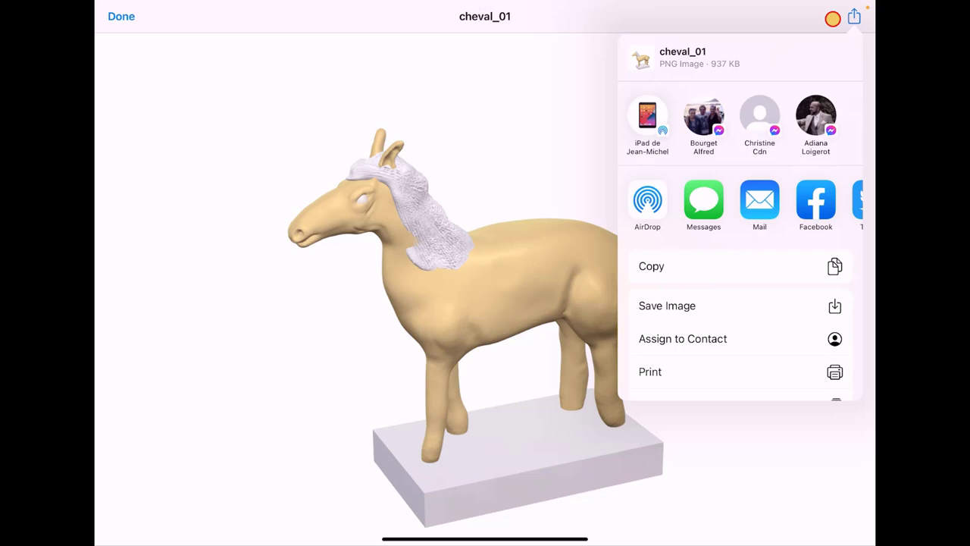
left_click_drag(727, 372, 727, 243)
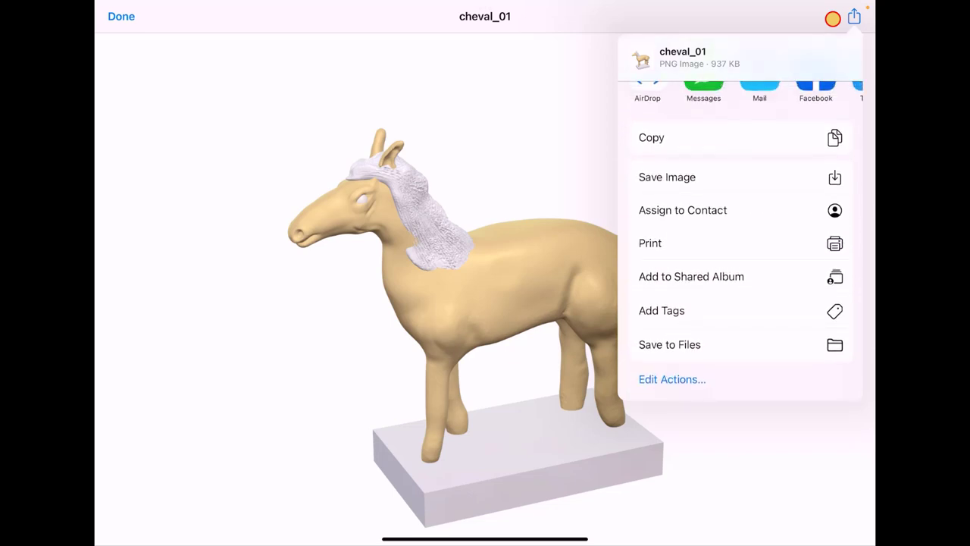
left_click(228, 341)
View the render full-screen, then close the preview to return to the render settings.
left_click(228, 341)
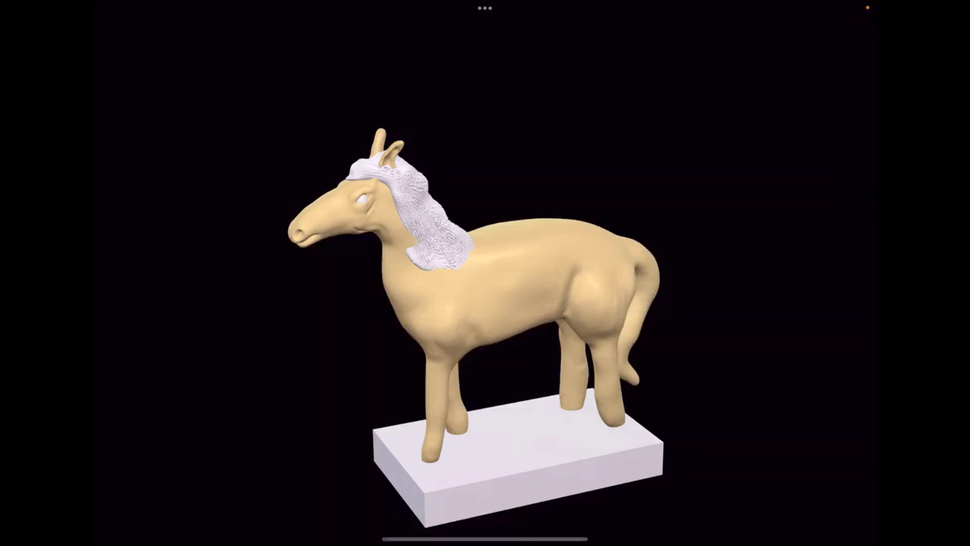
left_click(485, 273)
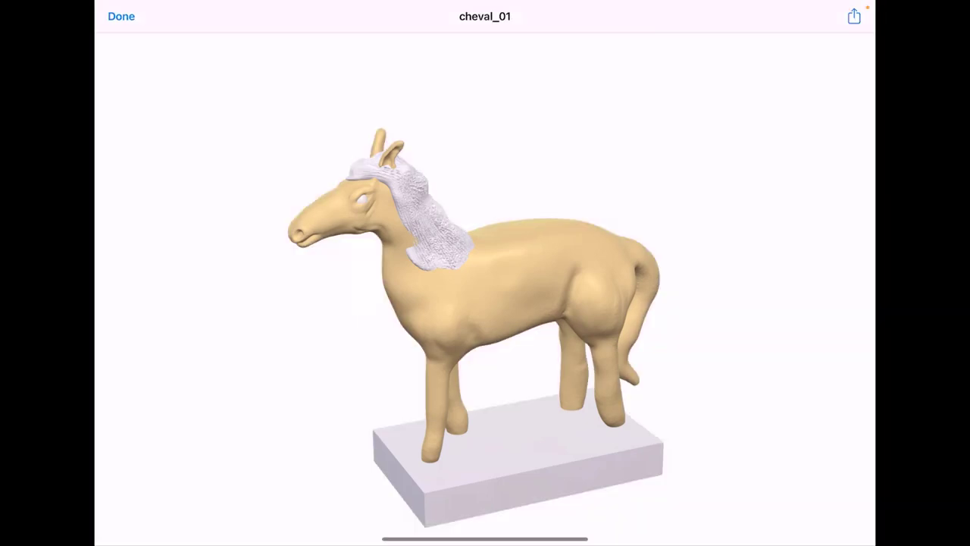
left_click(119, 15)
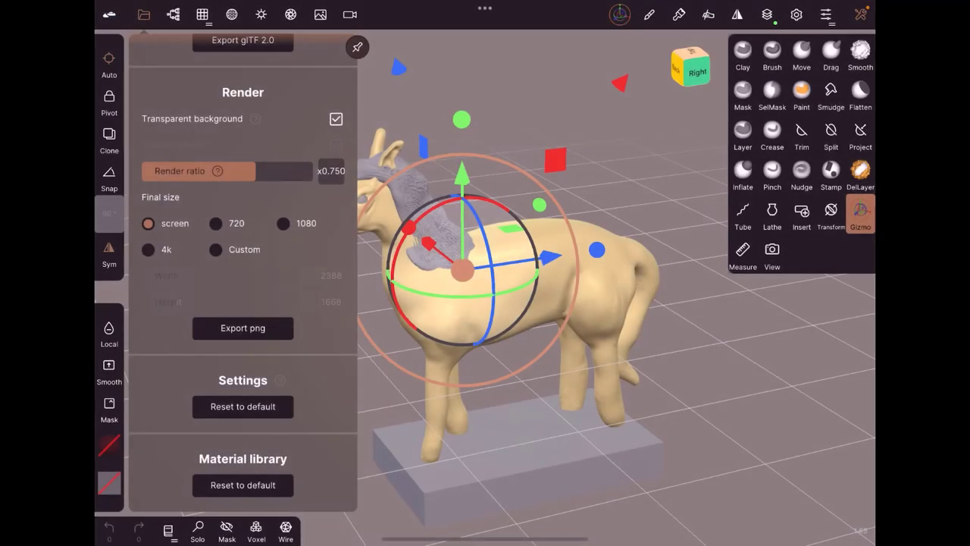
Reset all app settings to default and confirm.
left_click_drag(622, 363, 644, 371)
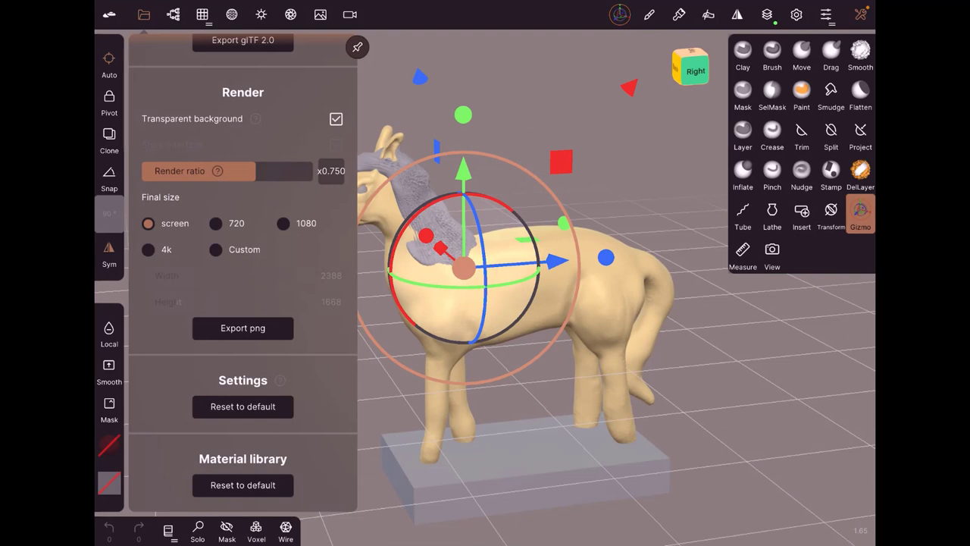
left_click(178, 409)
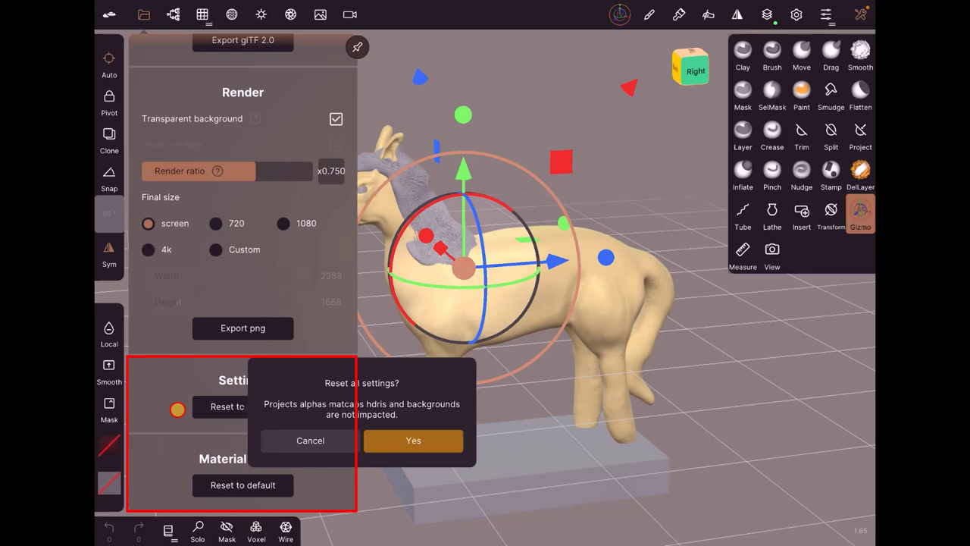
left_click(413, 441)
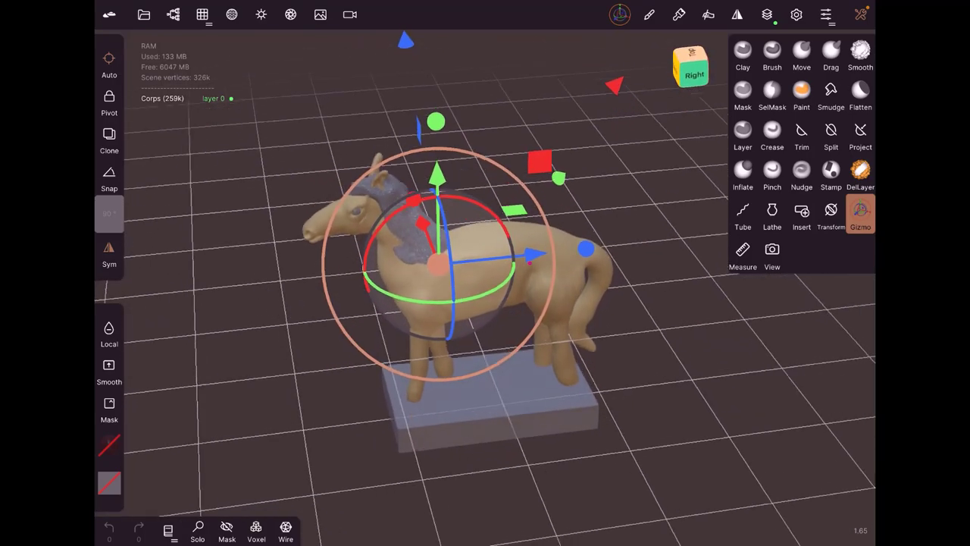
Try the Material library Reset in the Project menu, cancel it, and close the panel.
left_click(143, 13)
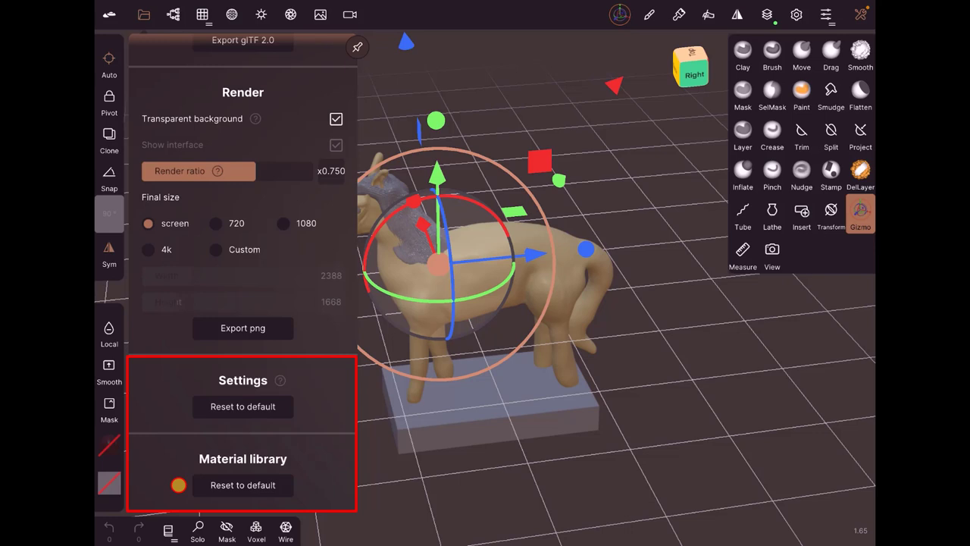
left_click(242, 485)
left_click(412, 503)
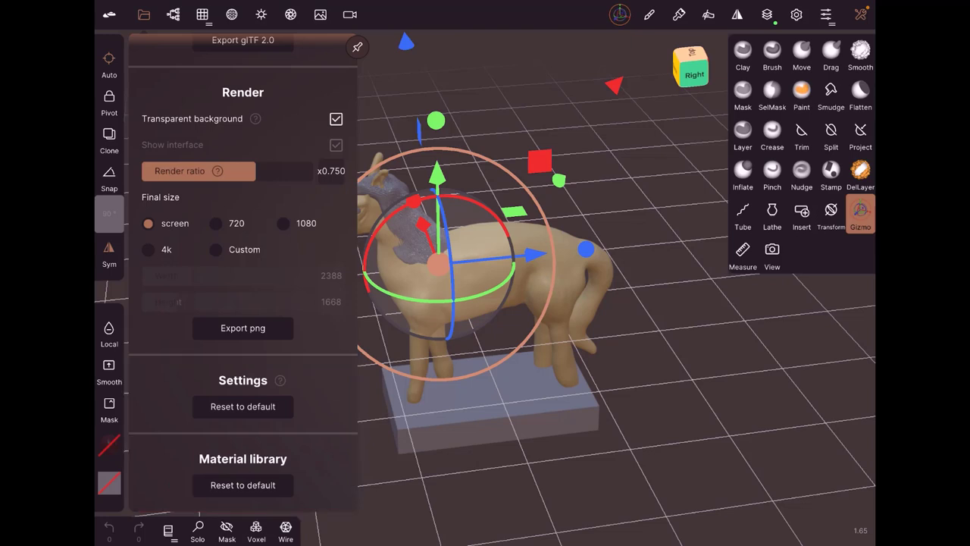
left_click(144, 14)
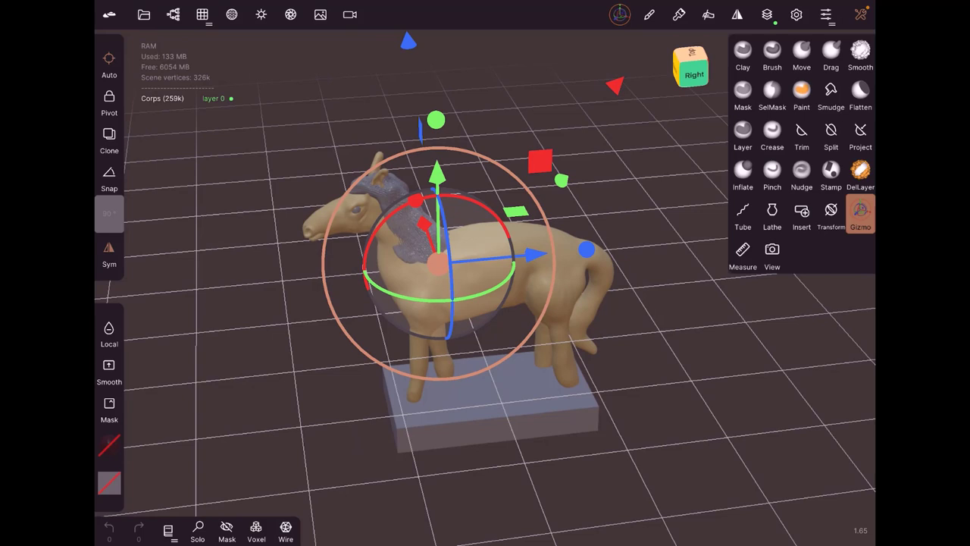
Show the horse's object list: Corps, socle, yeux and CRIMIERE.
left_click_drag(644, 394, 667, 391)
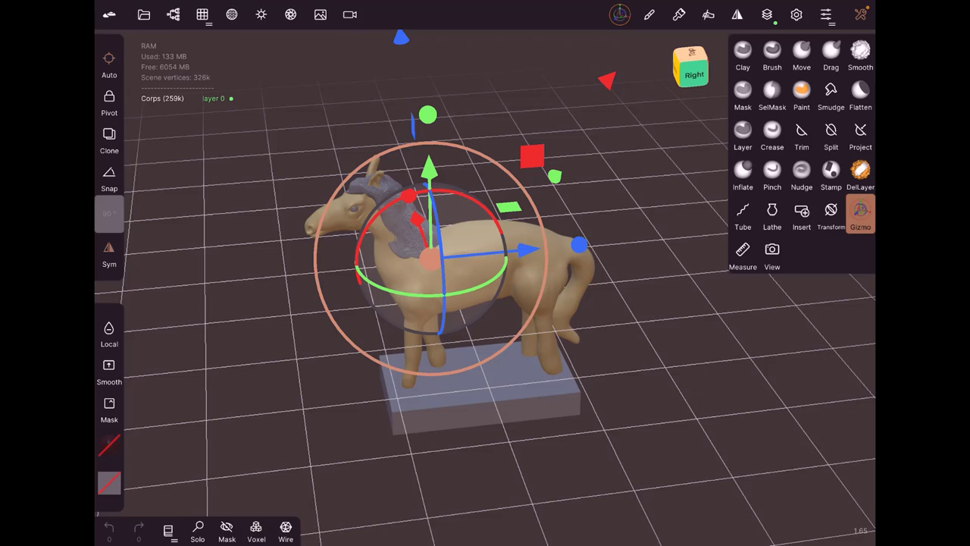
left_click(173, 14)
scroll(175, 36, "up", 5)
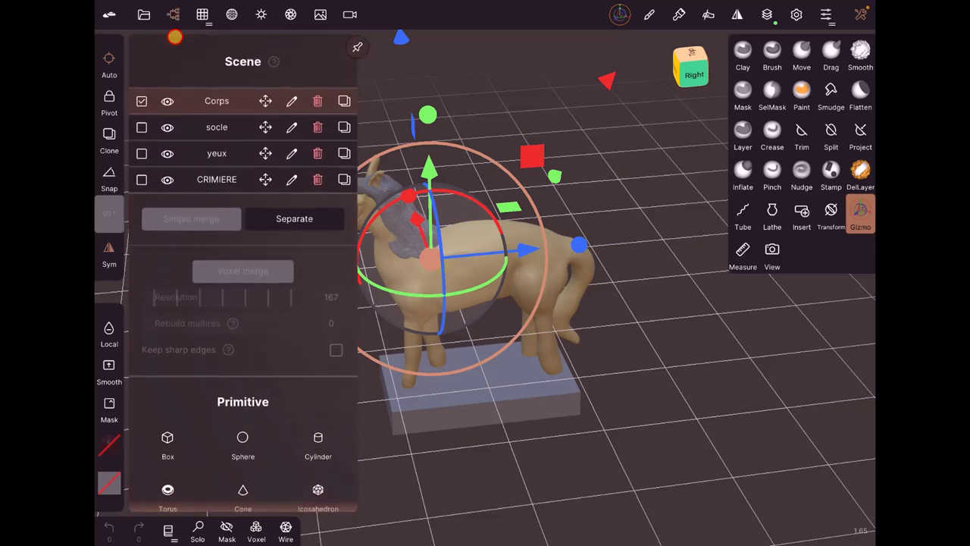